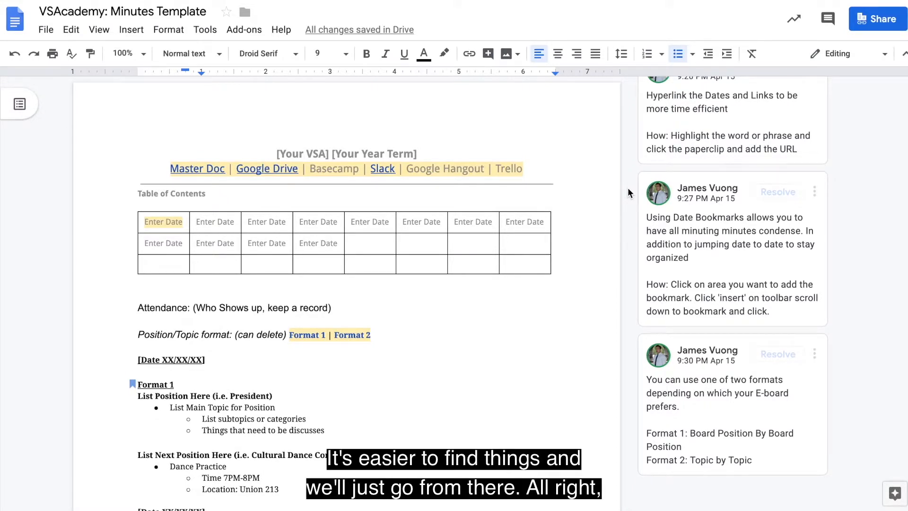
Step: Review the minutes template from the header links and date table through Format 1, Format 2 and the To-Do List
scroll(628, 187, down, 2)
scroll(628, 187, up, 2)
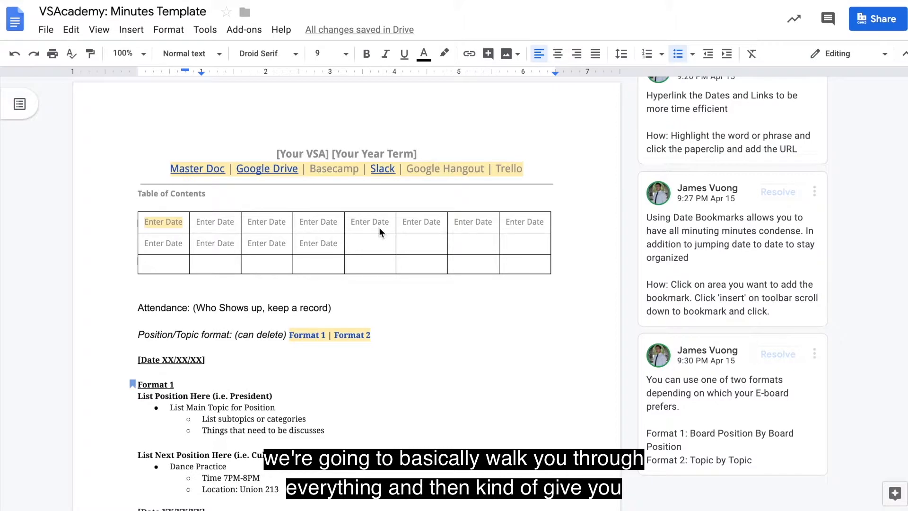
scroll(379, 227, down, 5)
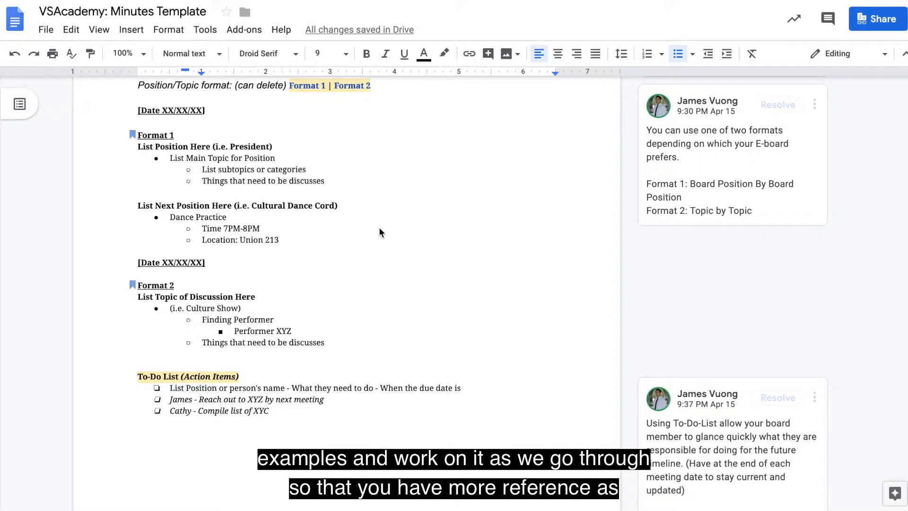
scroll(379, 227, up, 5)
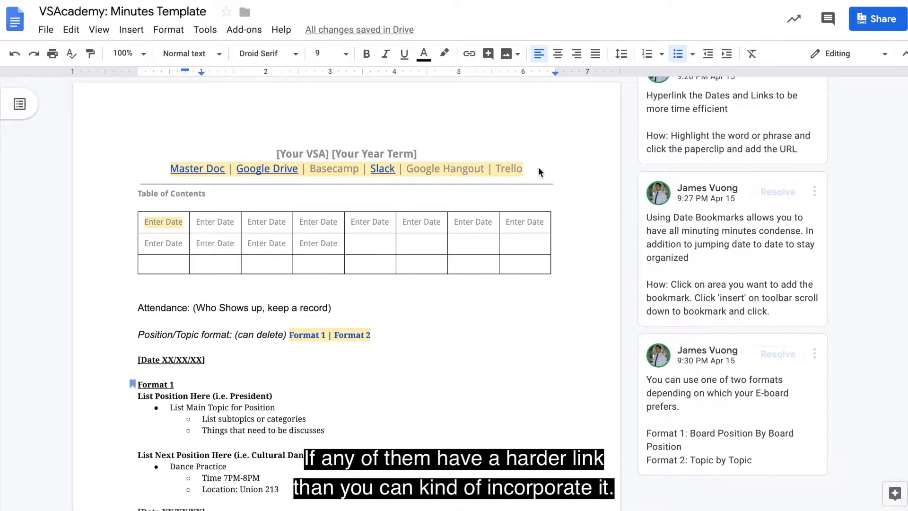
scroll(539, 172, down, 1)
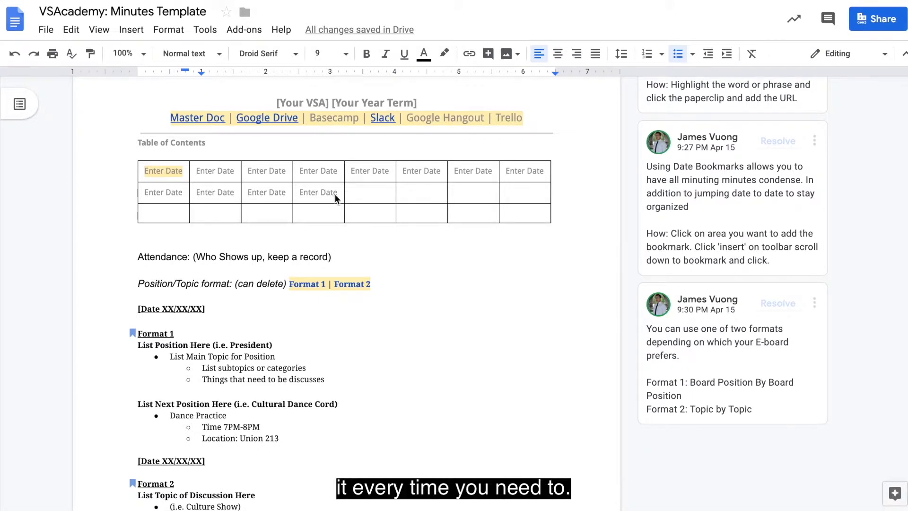
scroll(506, 262, down, 2)
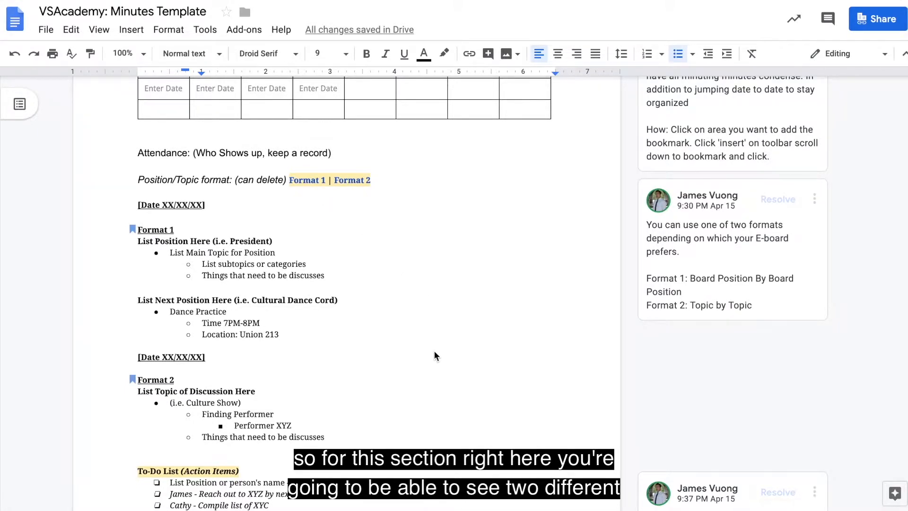
scroll(434, 355, down, 1)
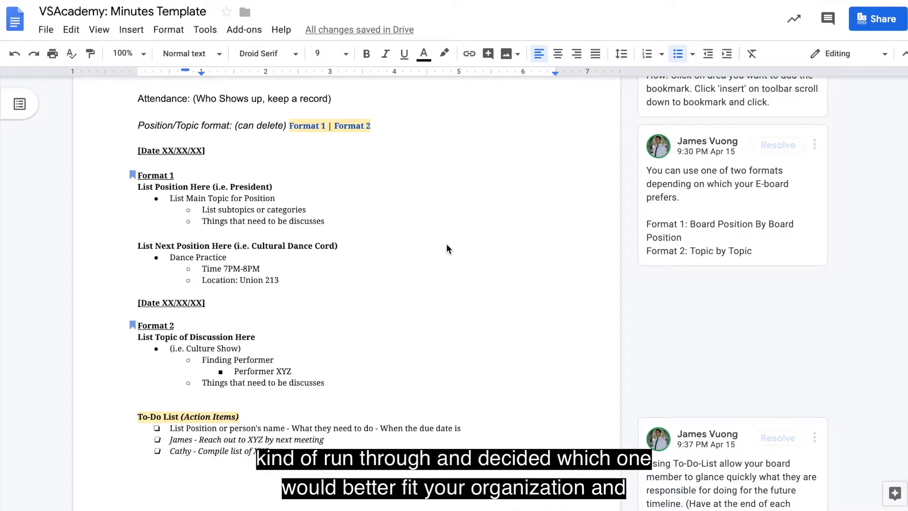
scroll(447, 245, down, 2)
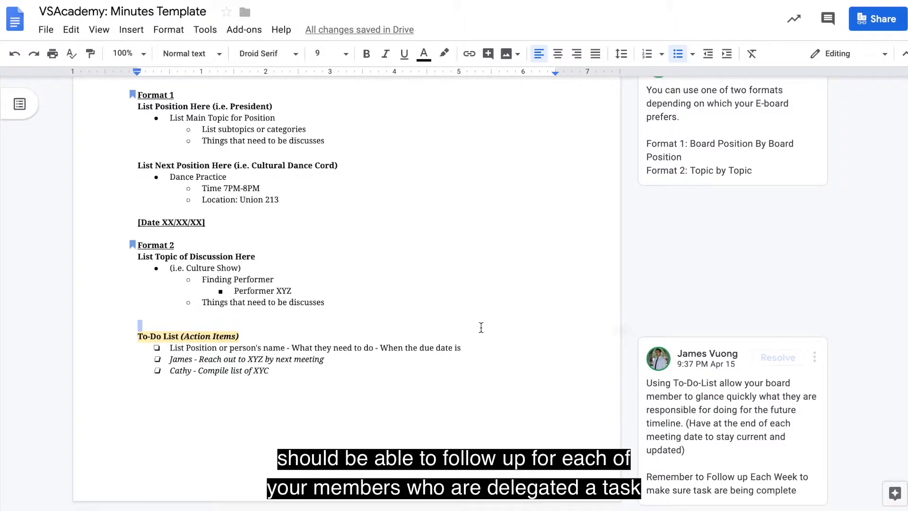
click(489, 358)
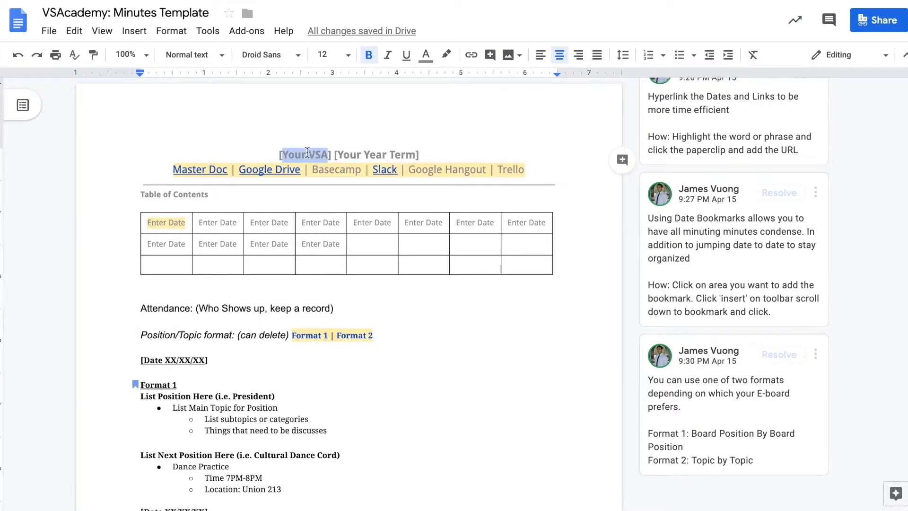
Step: Replace the placeholders in the document heading with "UIC's VSA" and the year term "2015-2016"
text(UIC's VSA)
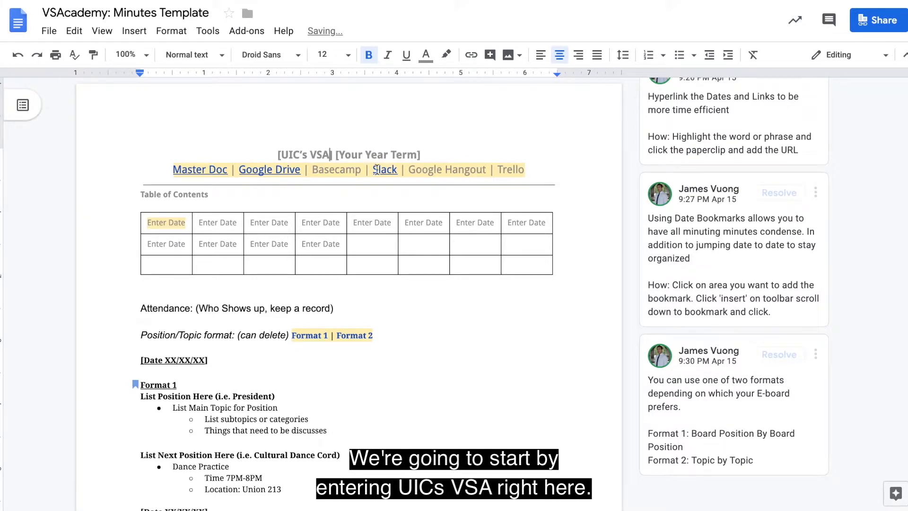
mouse_move(340, 155)
mouse_down()
mouse_move(418, 155)
mouse_move(338, 155)
mouse_up()
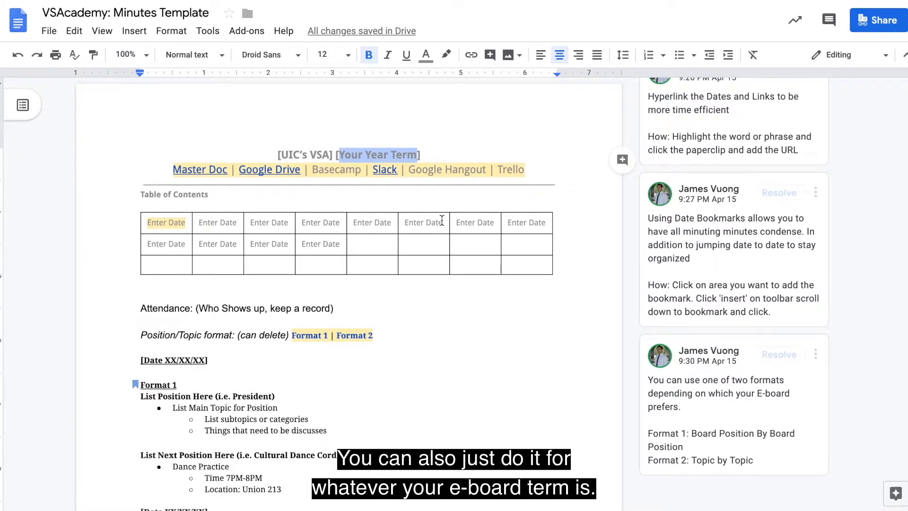
text(20)
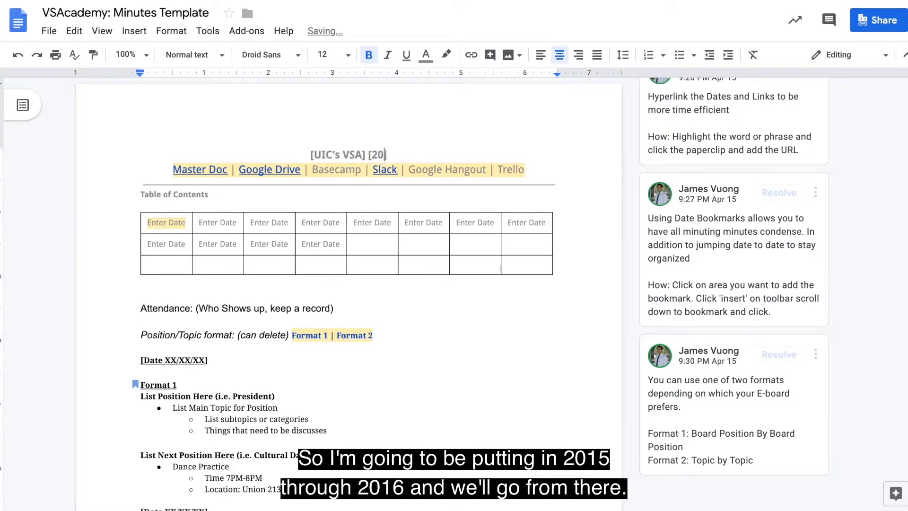
text(15-2016)
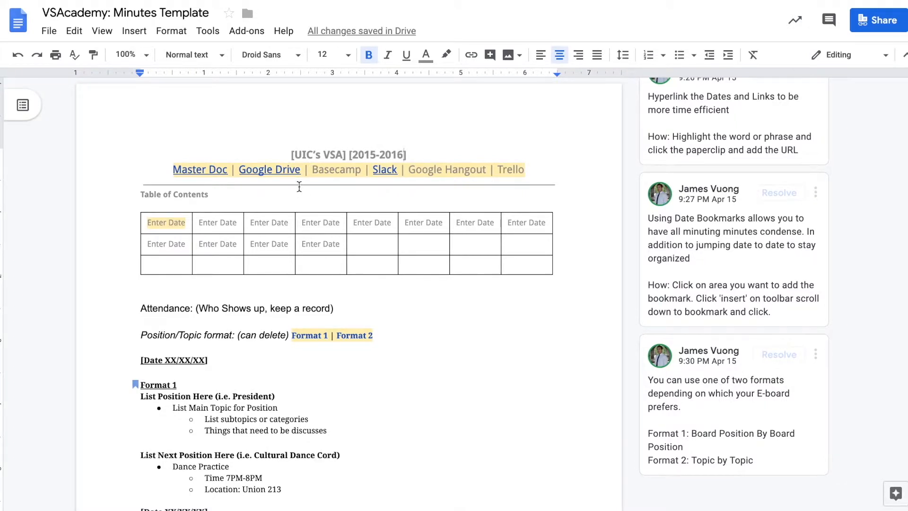
Step: Examine the line of application shortcuts under the heading, from Master Doc to Trello
click(167, 169)
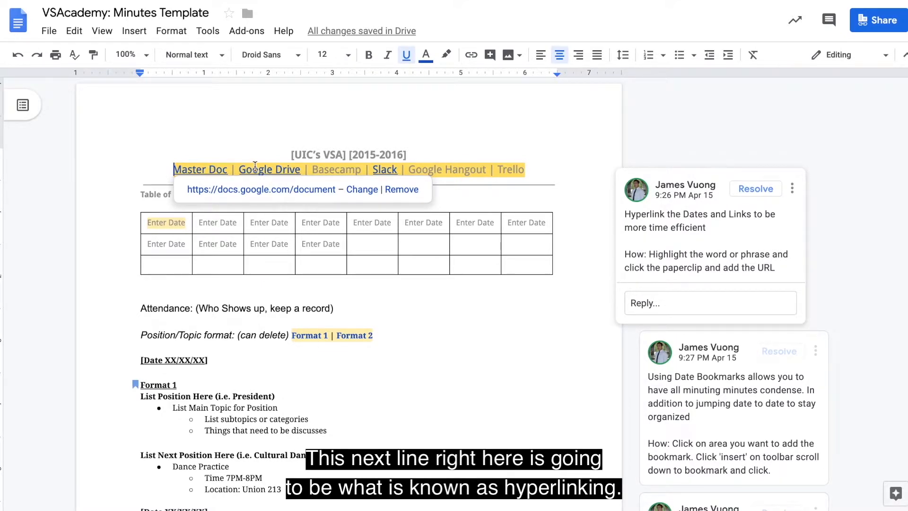
click(323, 171)
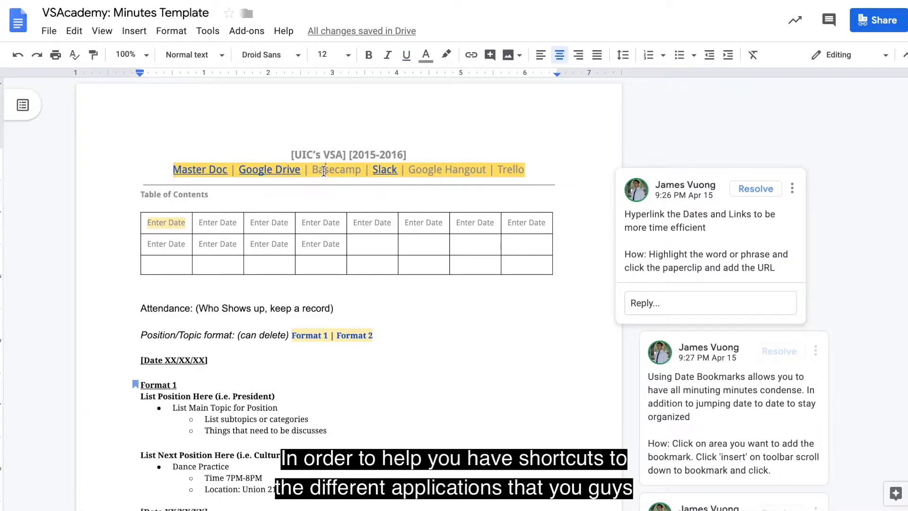
click(535, 169)
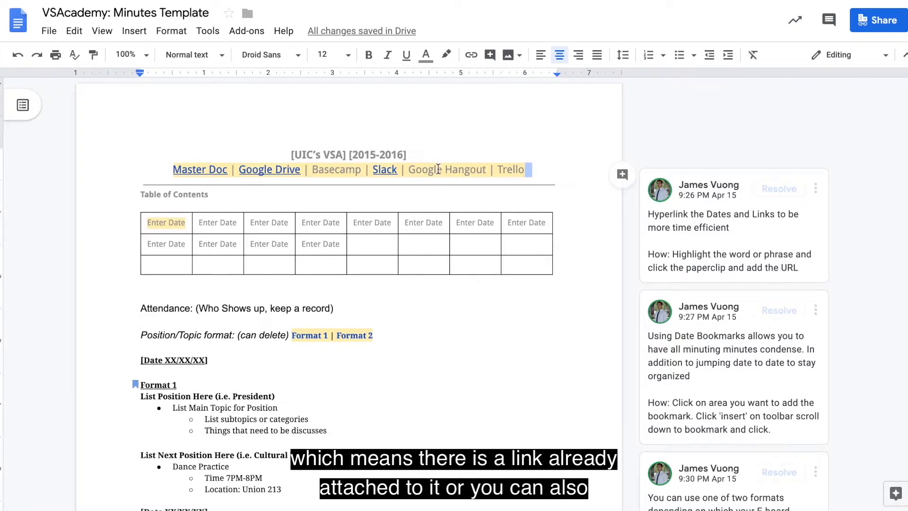
click(552, 166)
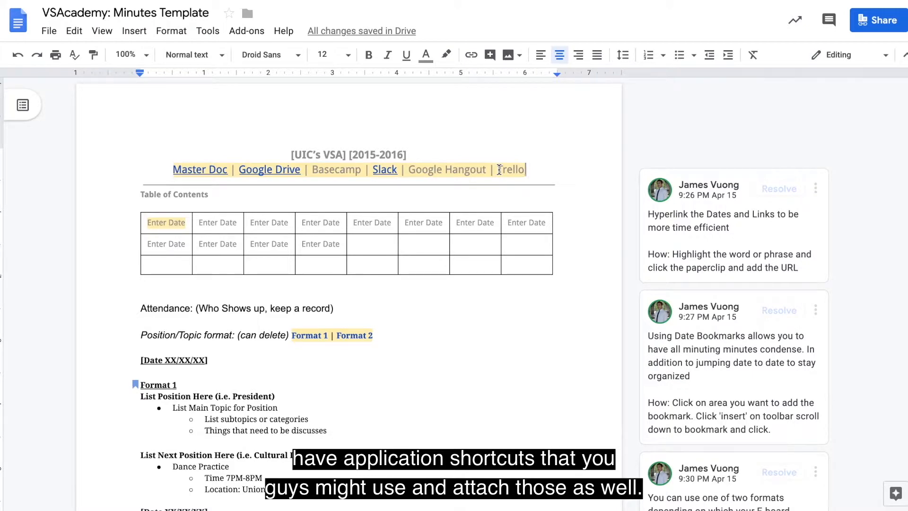
click(219, 169)
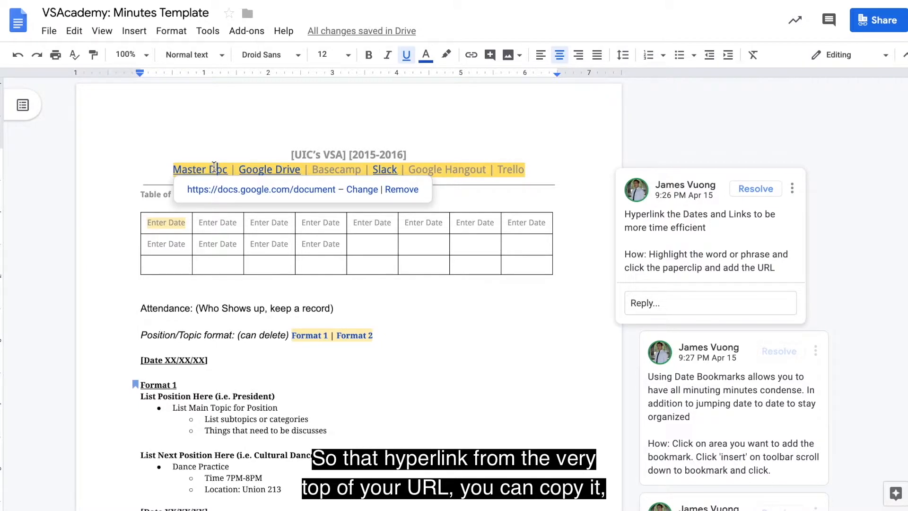
click(472, 55)
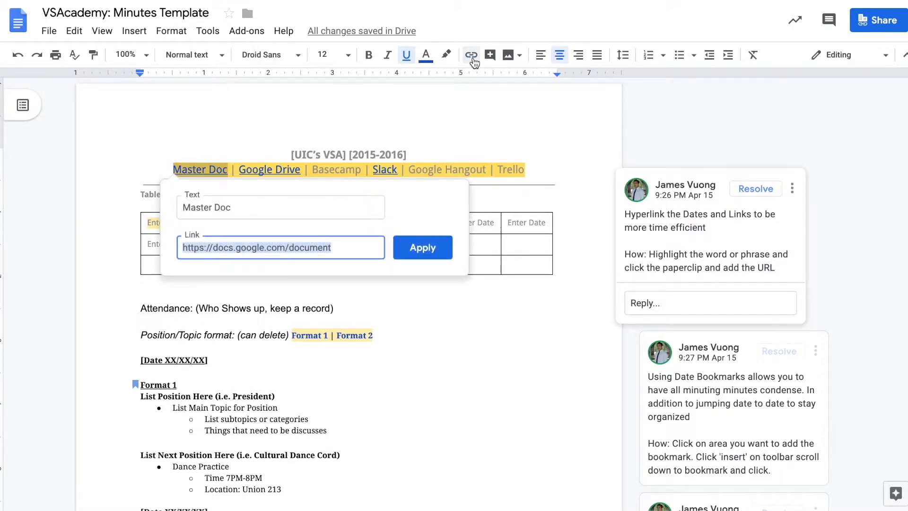
click(241, 208)
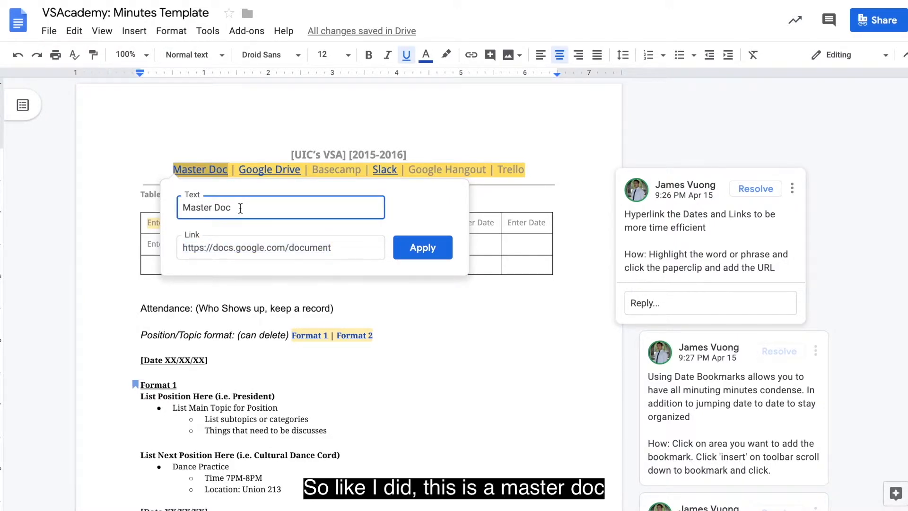
click(189, 246)
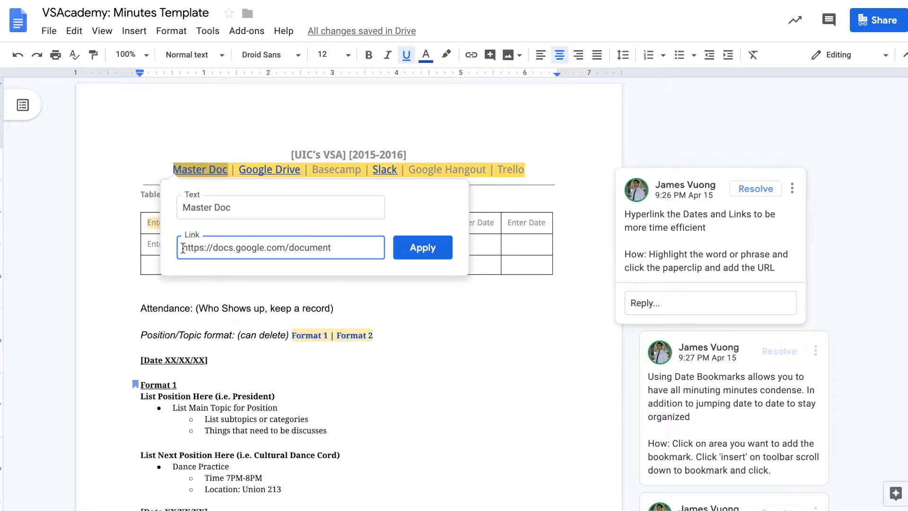
click(406, 254)
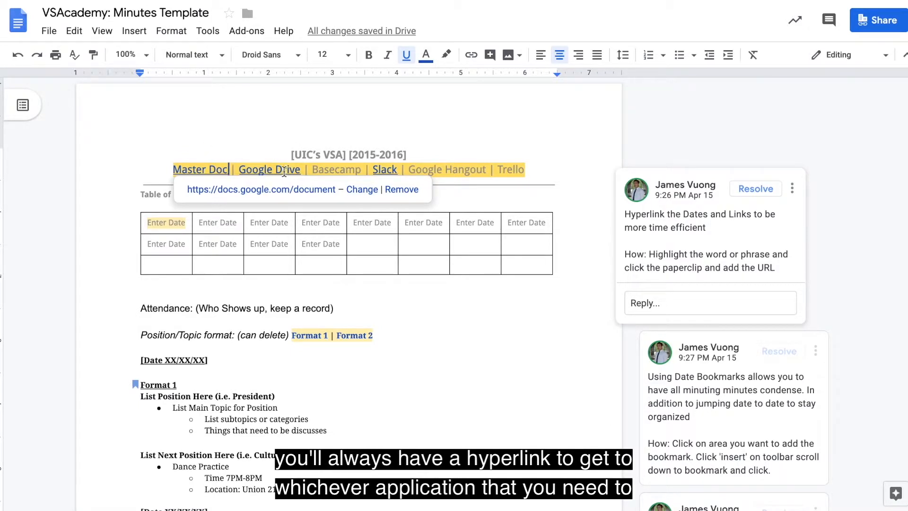
click(345, 169)
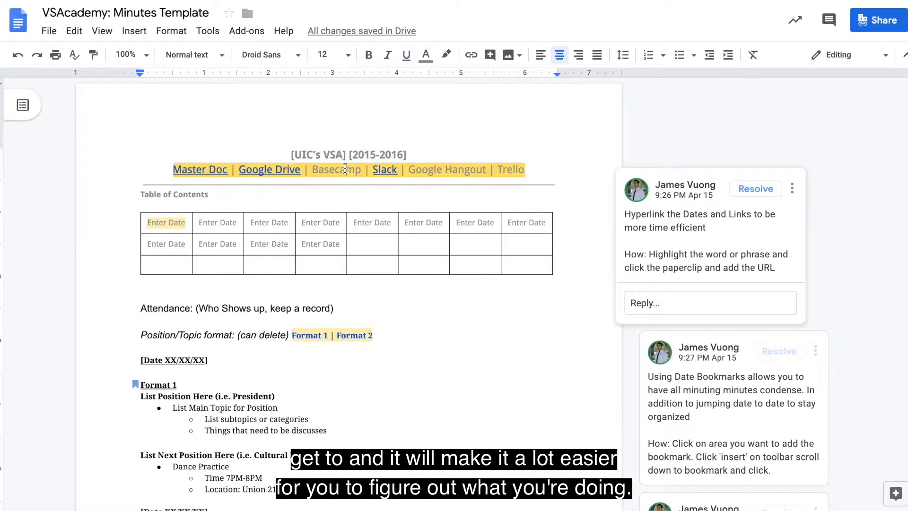
click(279, 171)
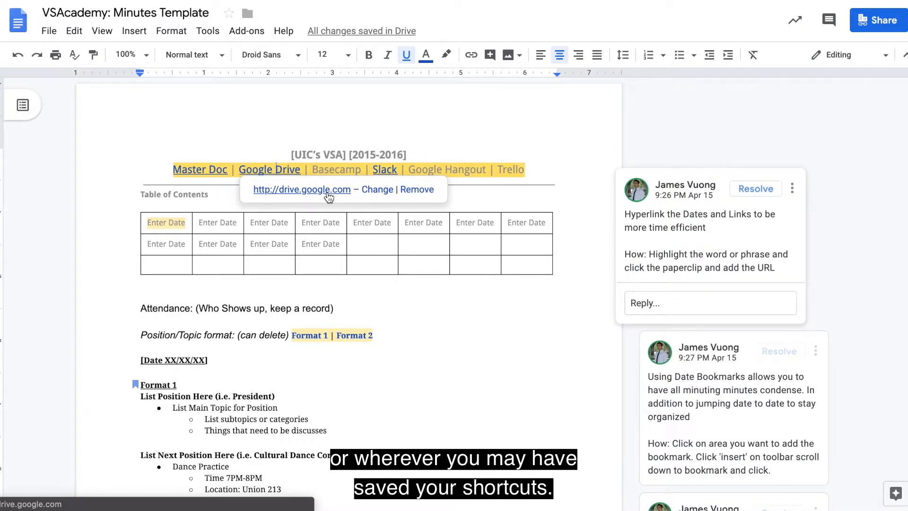
click(388, 195)
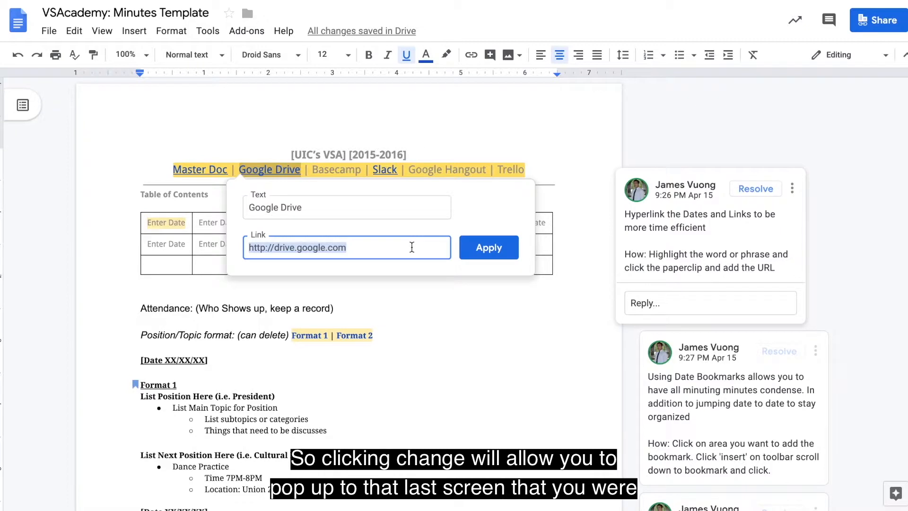
click(383, 203)
click(389, 254)
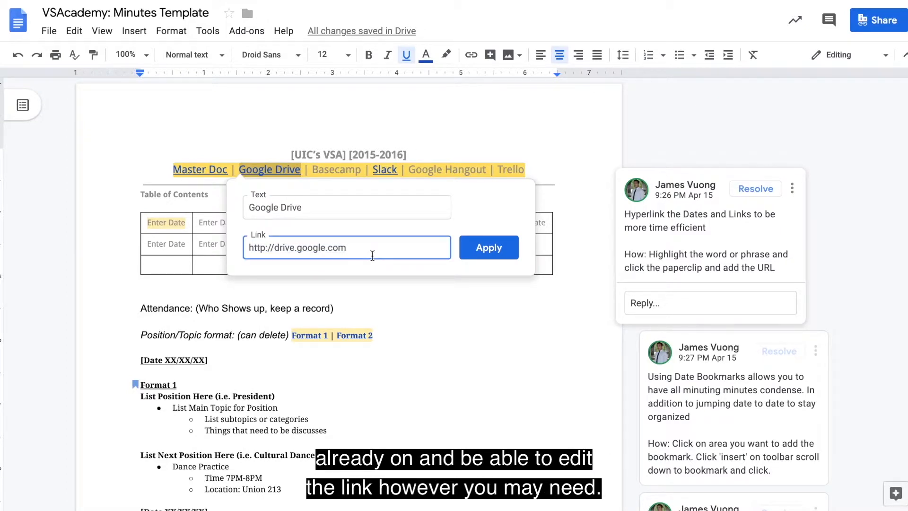
click(497, 248)
click(550, 173)
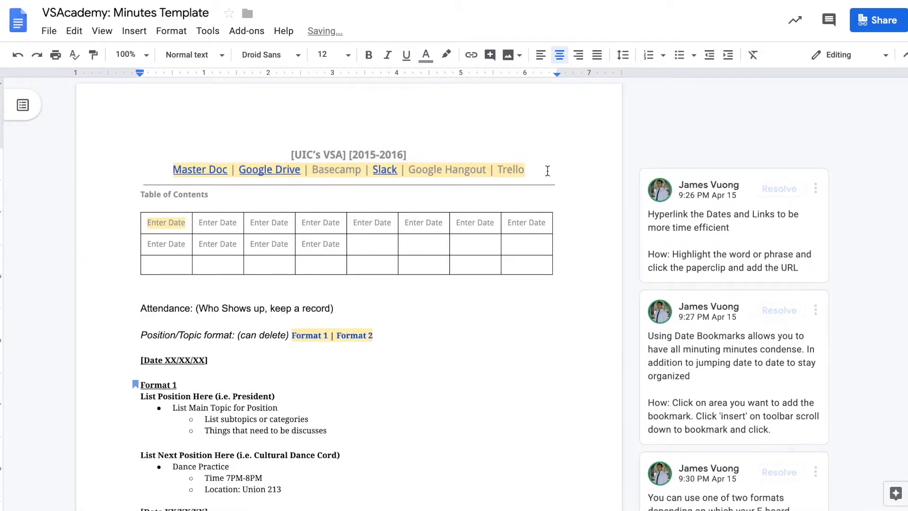
Step: Replace the first "Enter Date" placeholder in the Table of Contents table with the date 02/01/15
scroll(581, 228, down, 3)
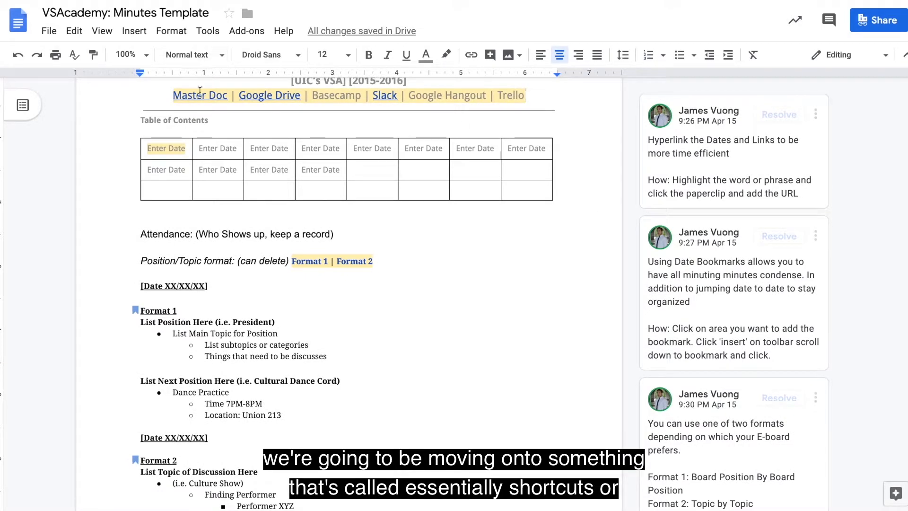
click(165, 150)
double_click(158, 149)
click(174, 149)
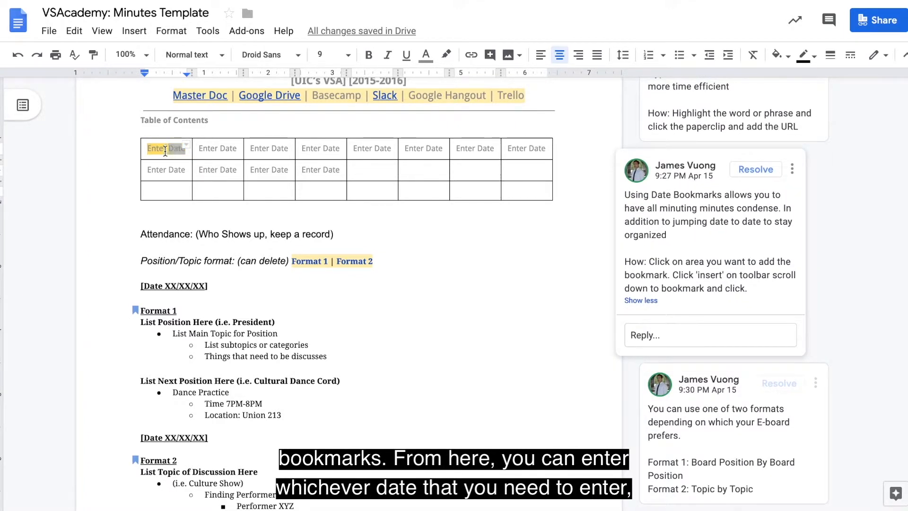
drag(148, 150, 186, 151)
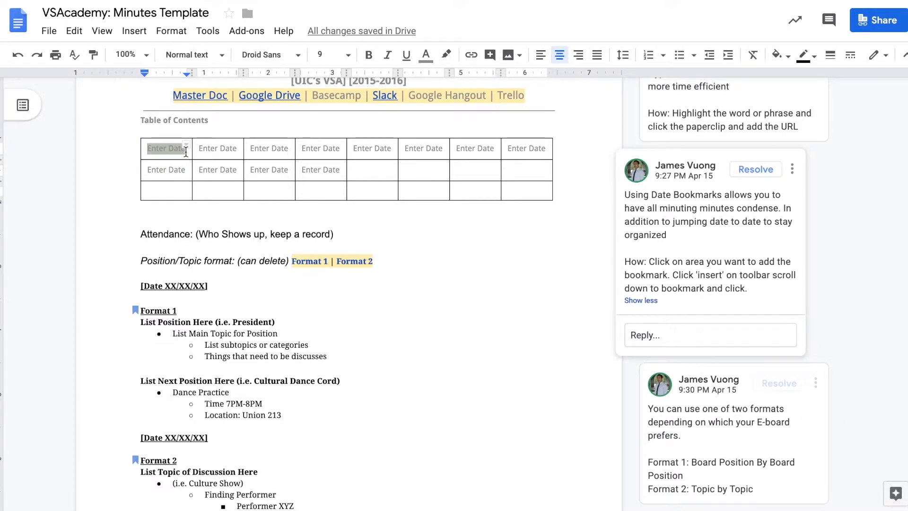
text(0)
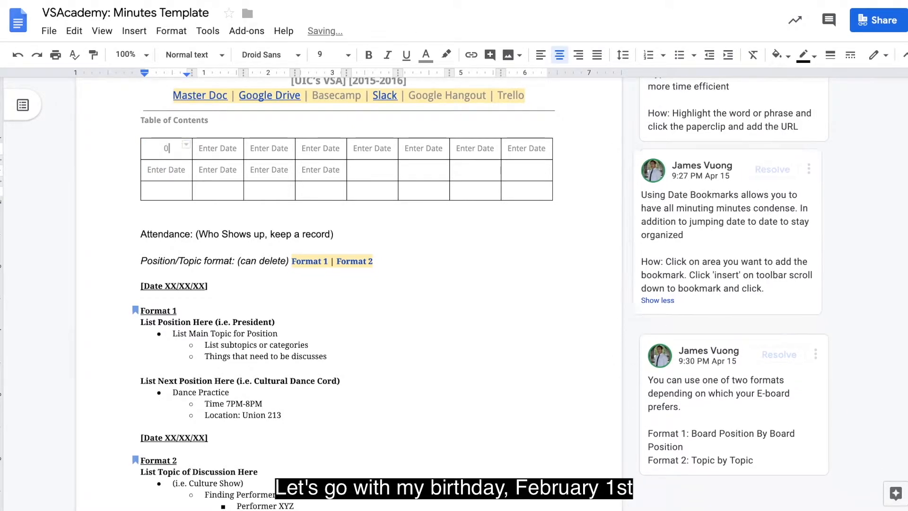
text(2/01/)
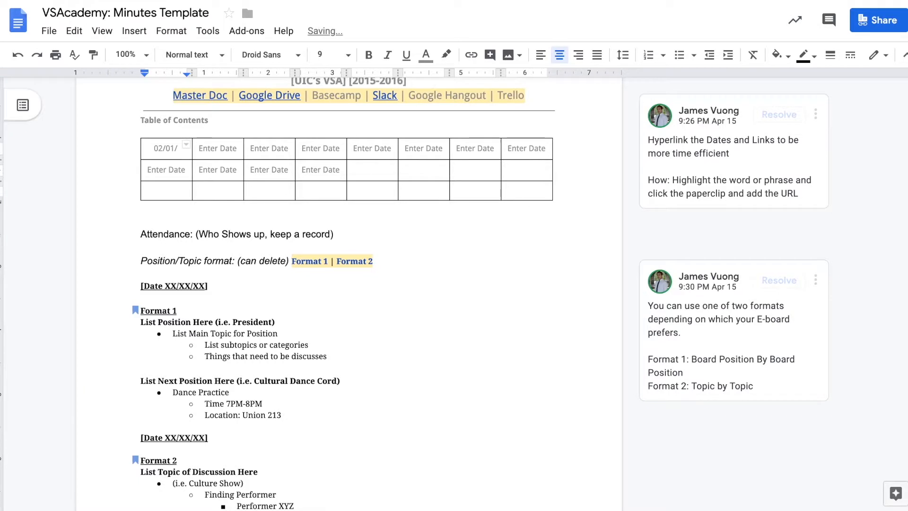
text(15)
key(Down)
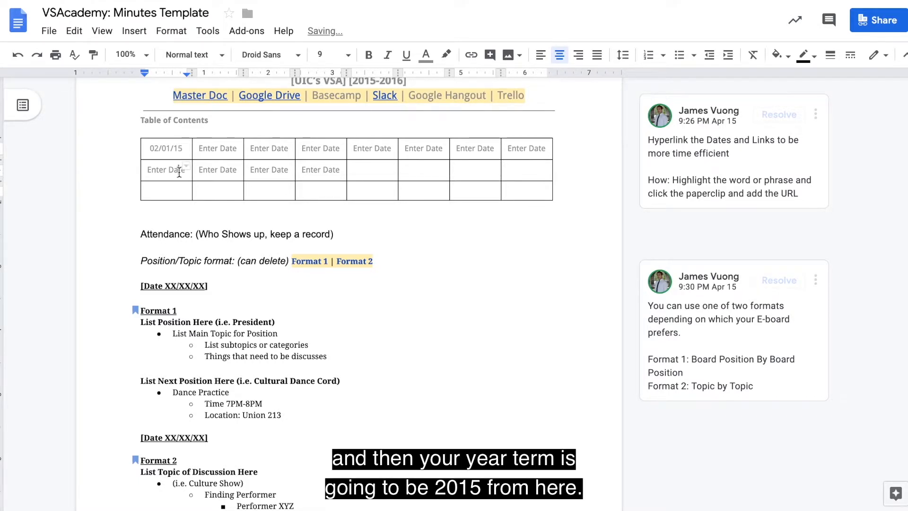
Step: Examine the date cells and the row insertion options for the empty last row of the Table of Contents table
drag(147, 149, 178, 150)
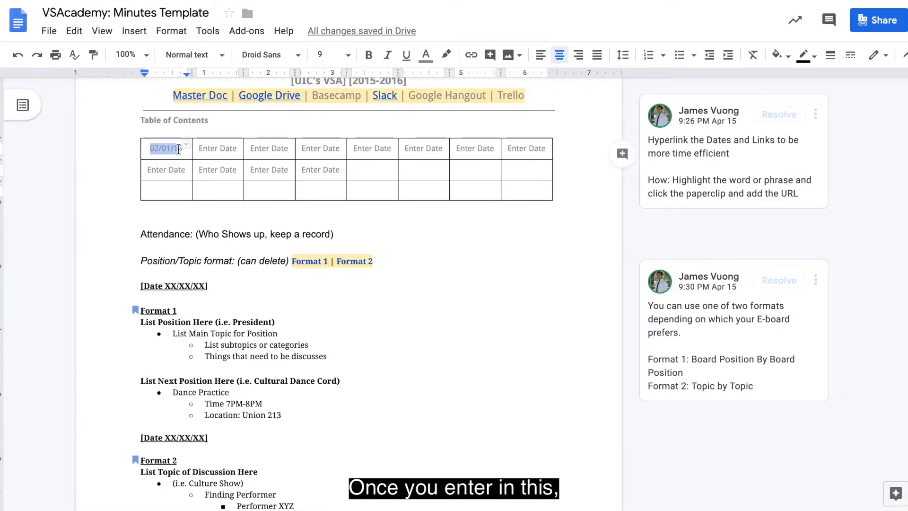
double_click(206, 150)
click(274, 149)
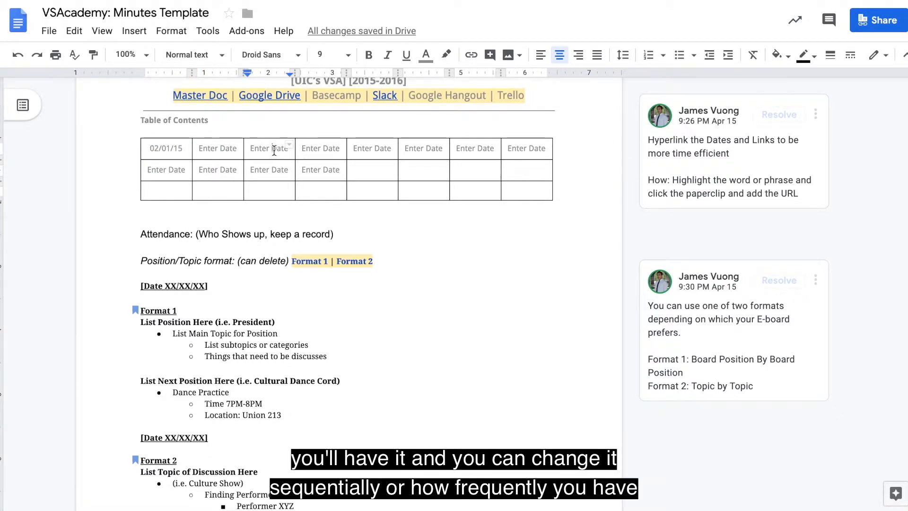
click(321, 148)
drag(525, 195, 184, 196)
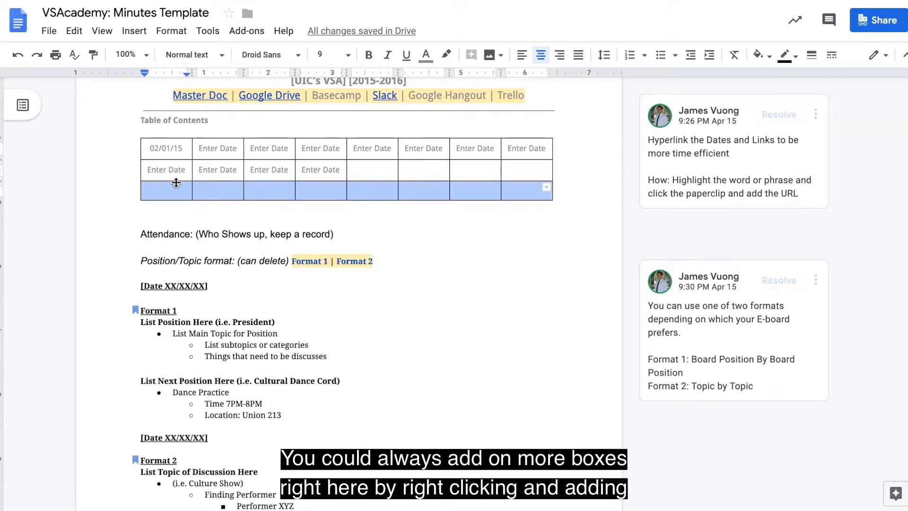
right_click(178, 194)
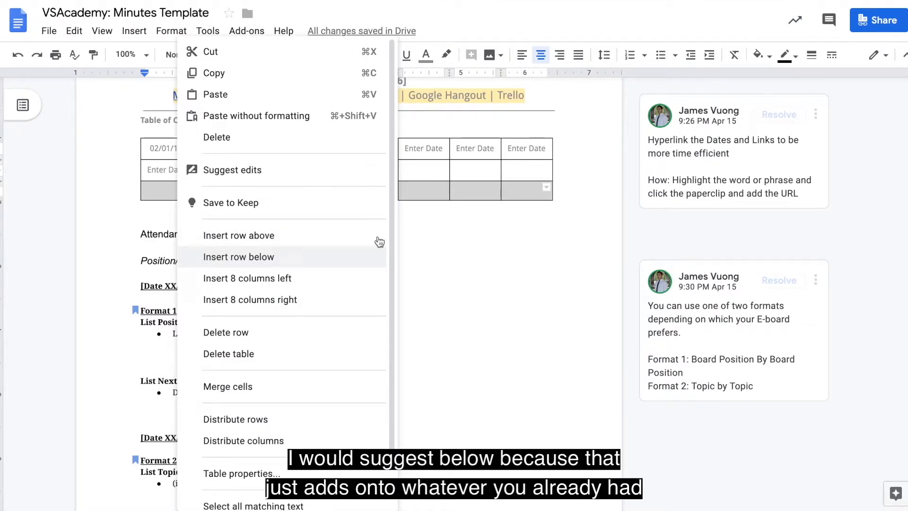
click(507, 224)
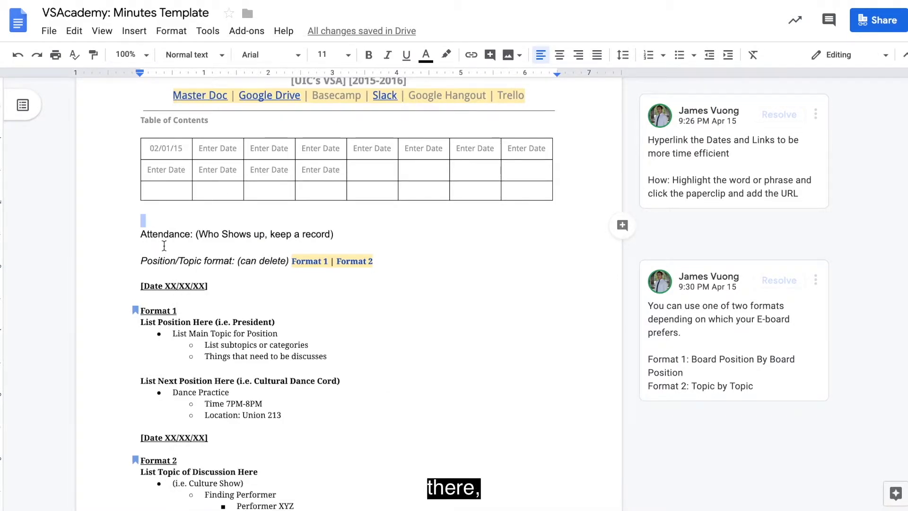
Step: Inspect the bookmark on the Format 1 heading and select the date 02/01/15 in the Table of Contents table
click(136, 312)
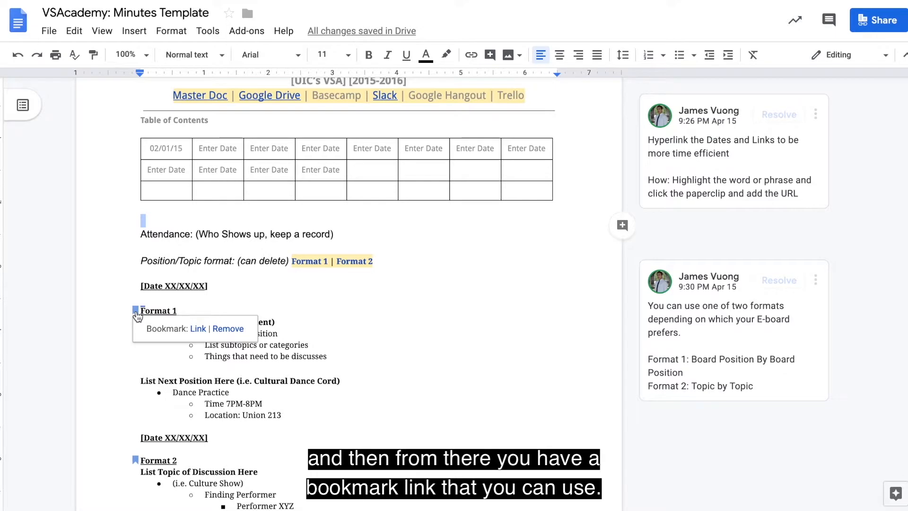
click(178, 143)
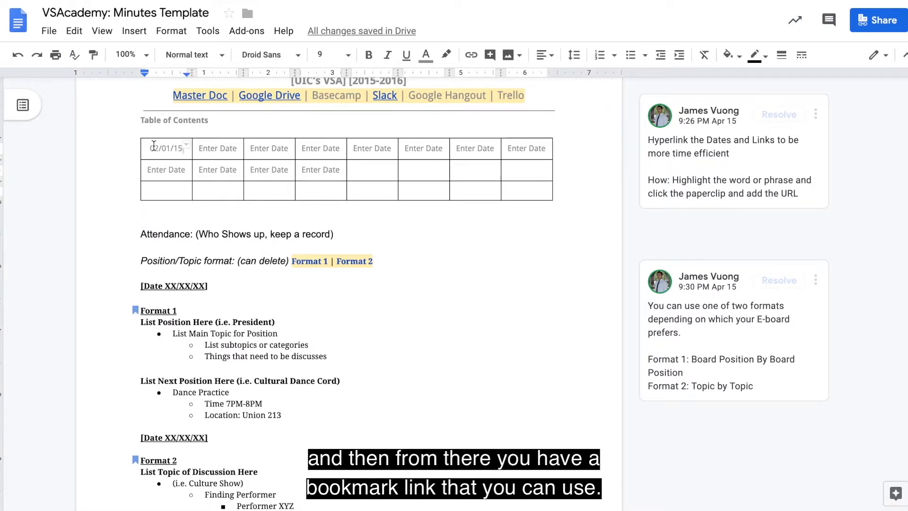
drag(151, 148, 180, 152)
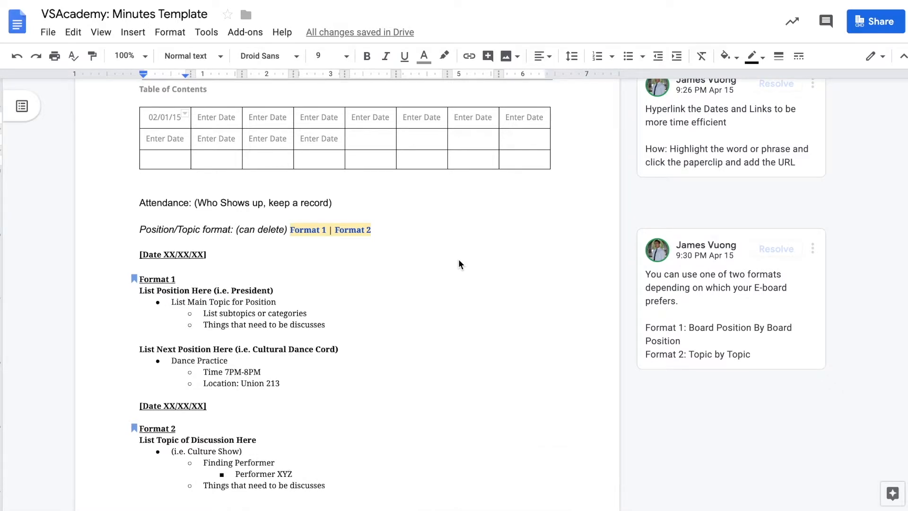
click(373, 202)
scroll(373, 202, down, 2)
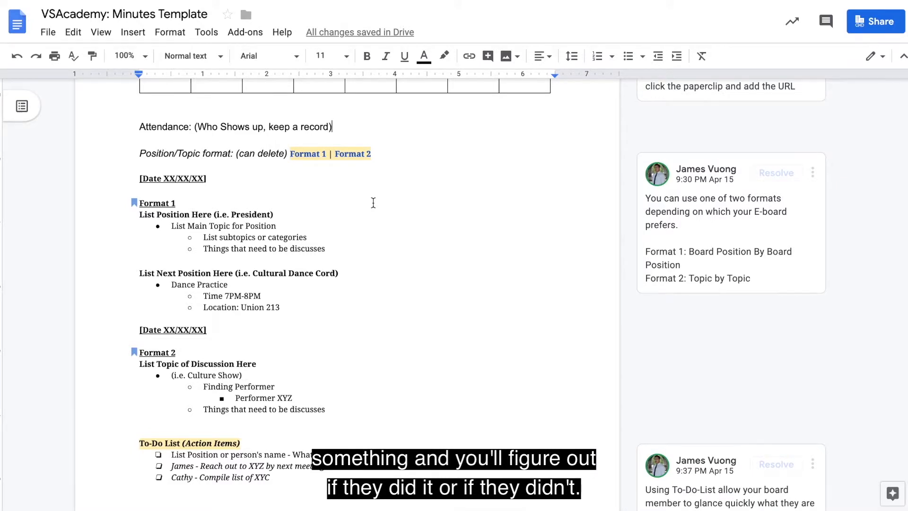
double_click(405, 130)
click(405, 130)
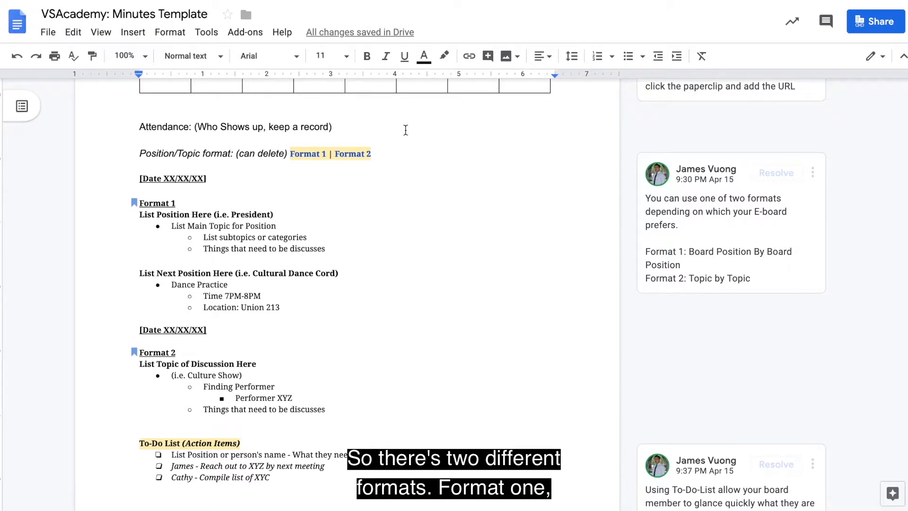
Step: Inspect the bookmark links behind Format 1 and Format 2 in the Position/Topic format line
key(Down)
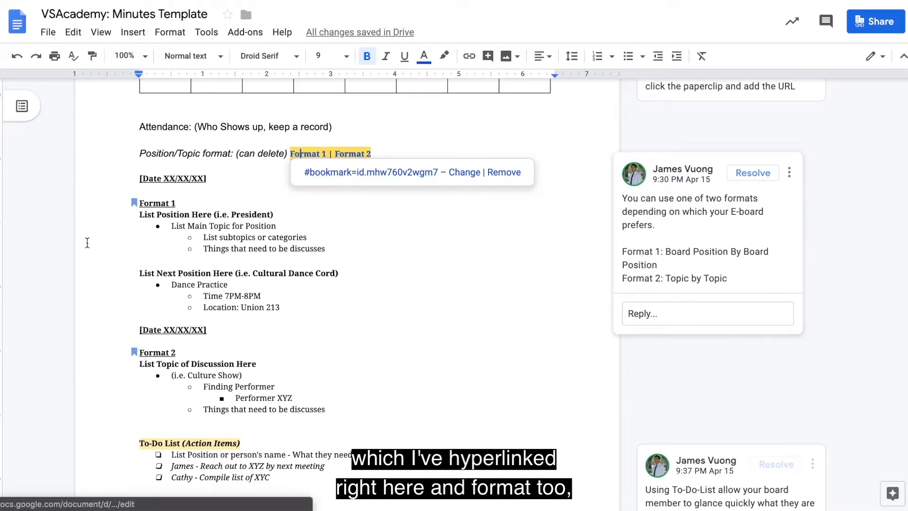
click(352, 154)
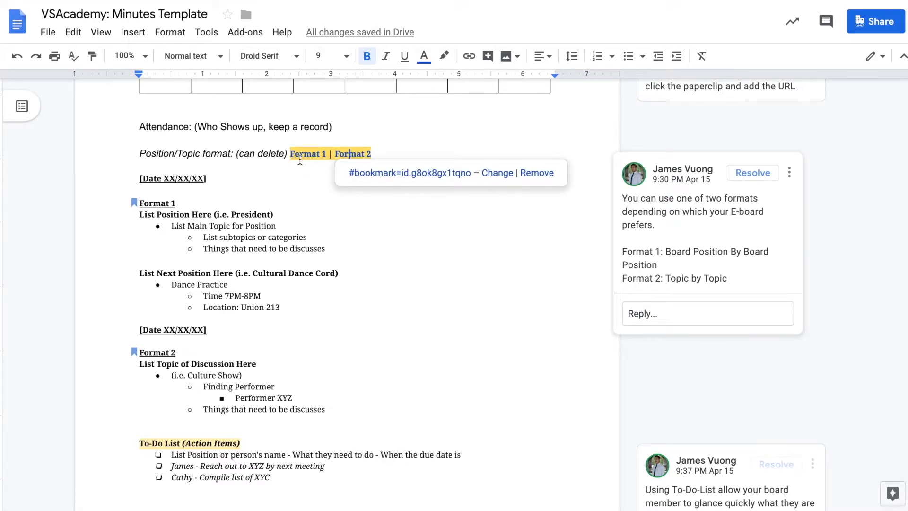
click(300, 156)
click(239, 178)
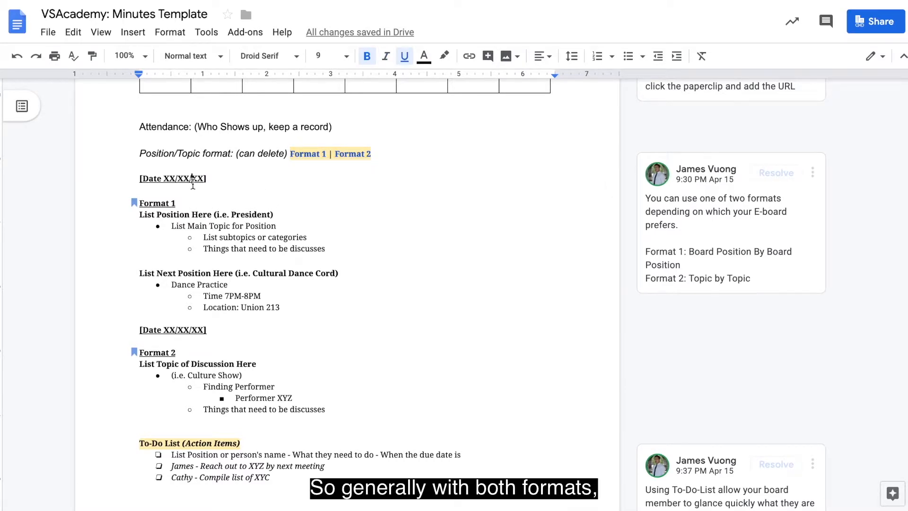
Step: Replace the XX/XX/XX placeholder in the date heading above Format 1 with 02/01/15
click(219, 180)
double_click(165, 180)
scroll(175, 180, up, 2)
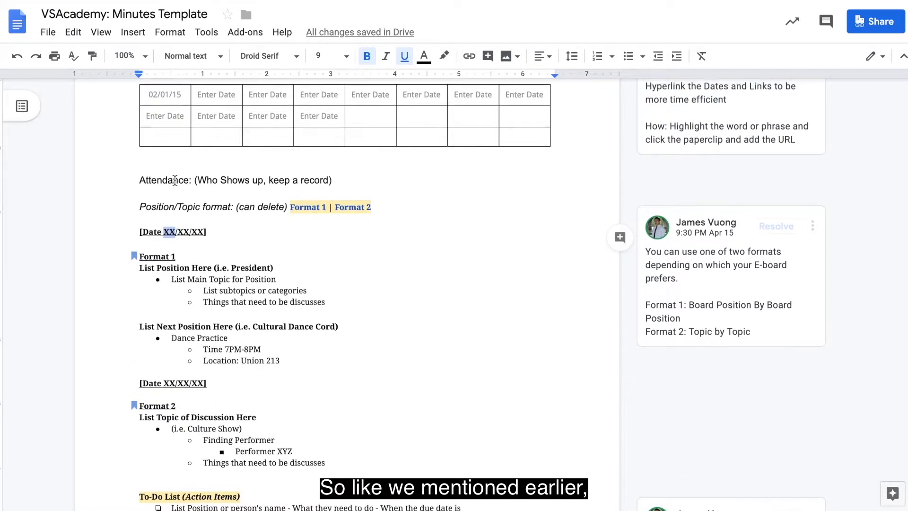
scroll(175, 180, up, 1)
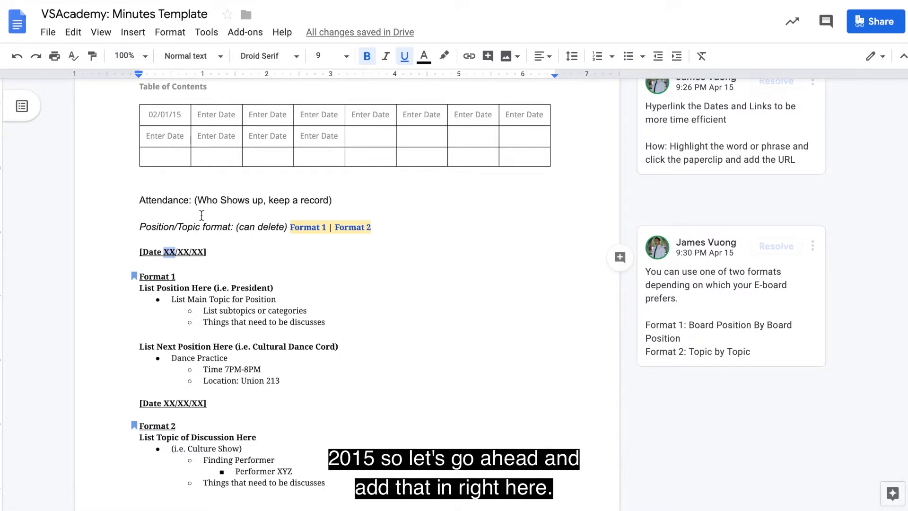
text(02)
double_click(180, 252)
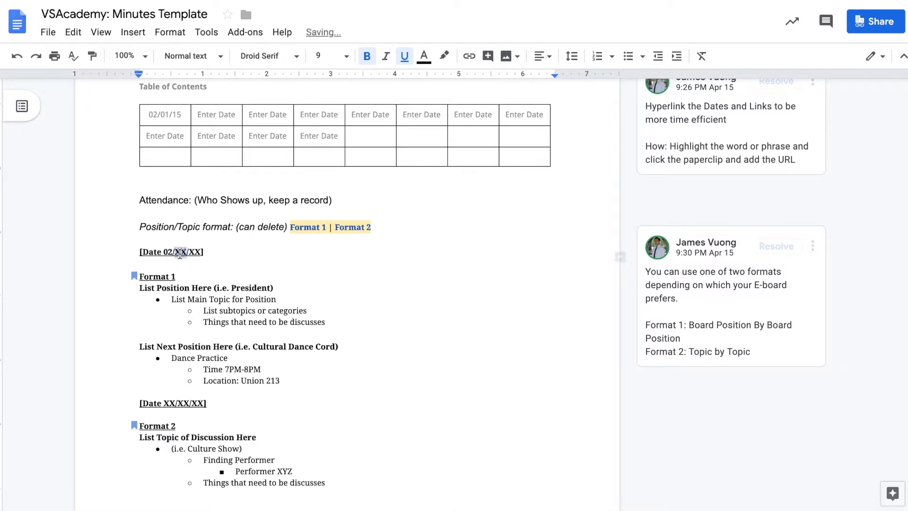
text(01)
double_click(193, 252)
text(15)
Step: Insert a bookmark at the start of the [Date 02/01/15] heading
double_click(228, 260)
click(228, 251)
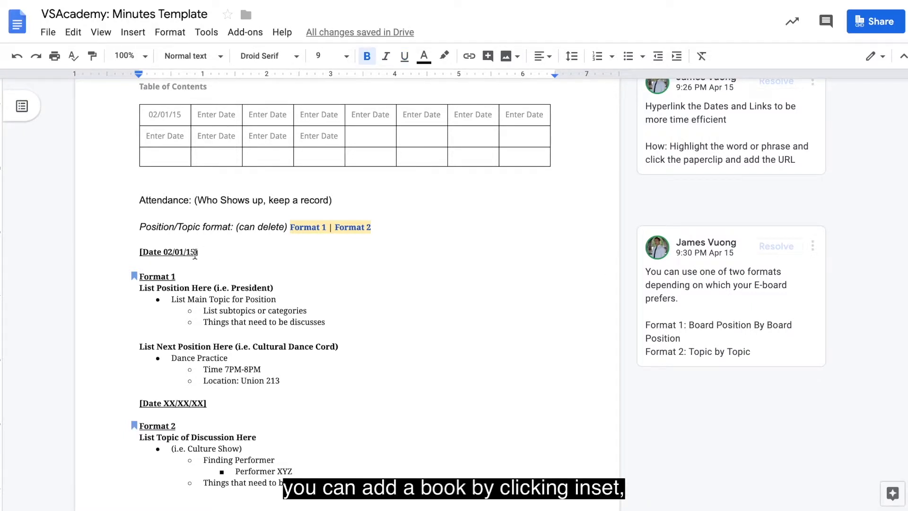
click(135, 34)
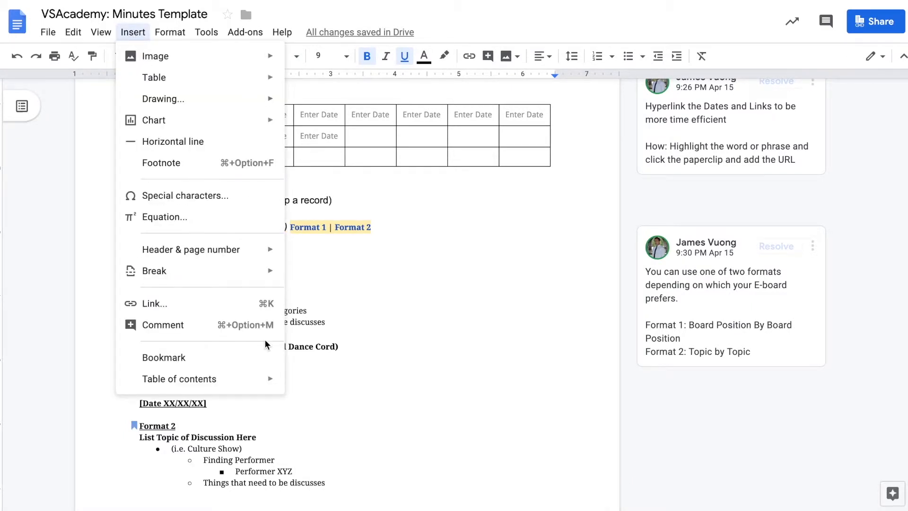
click(253, 352)
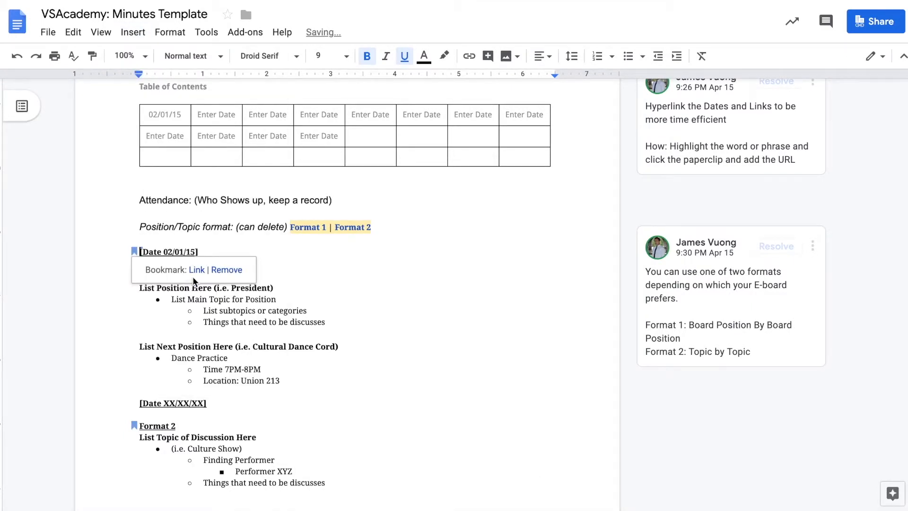
click(288, 272)
click(223, 265)
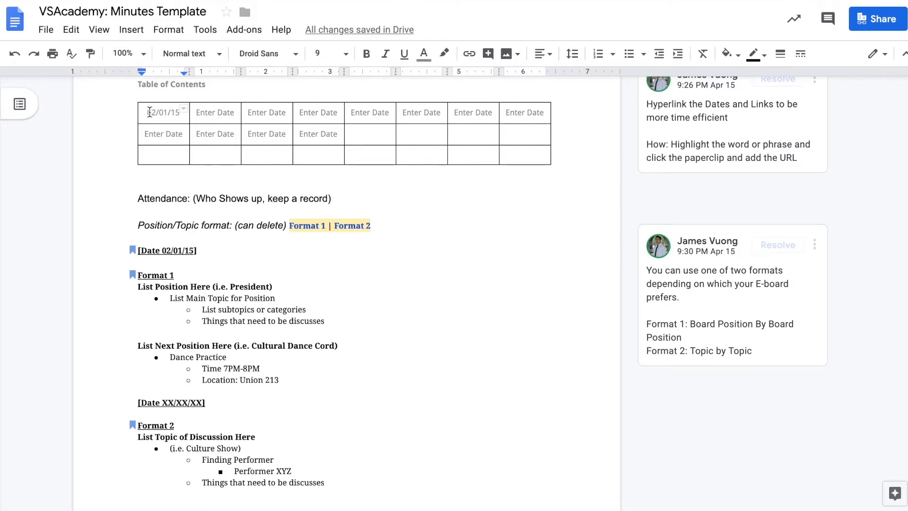
Step: Link the date 02/01/15 in the Table of Contents table to the [Date 02/01/15] bookmark
drag(147, 113, 182, 114)
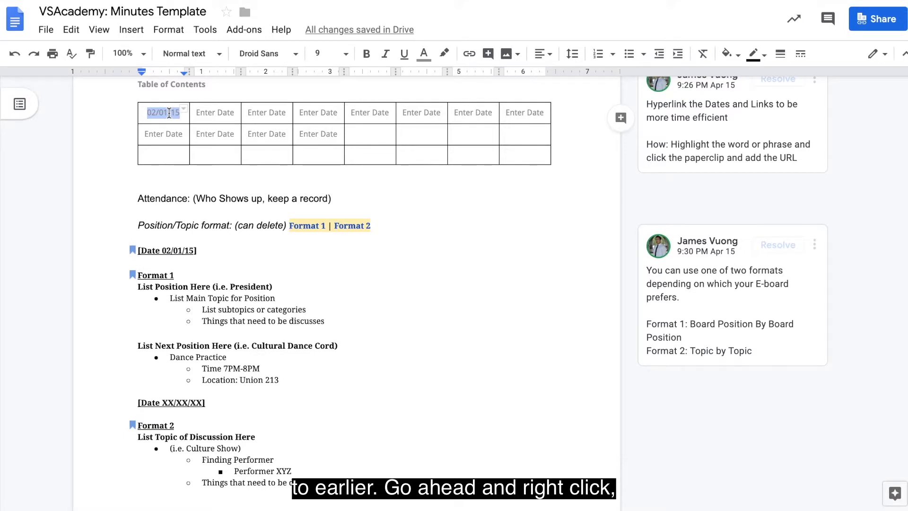
right_click(168, 113)
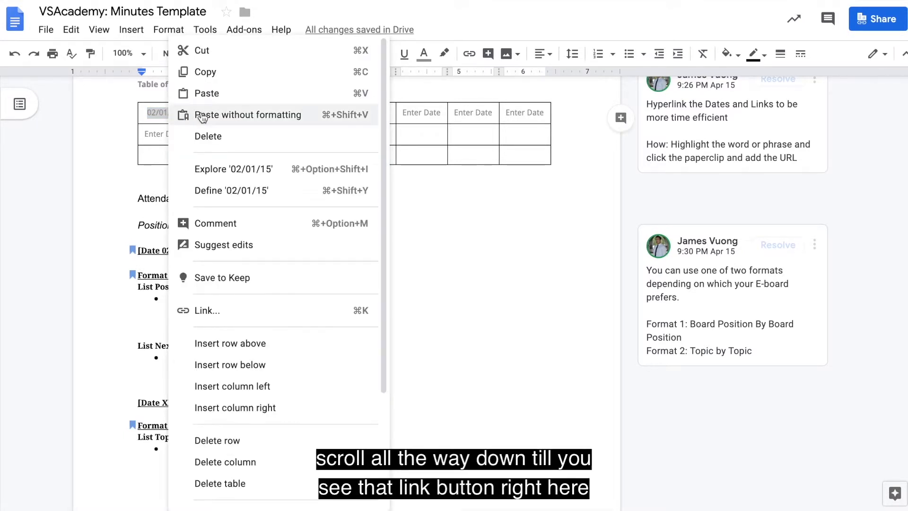
click(247, 310)
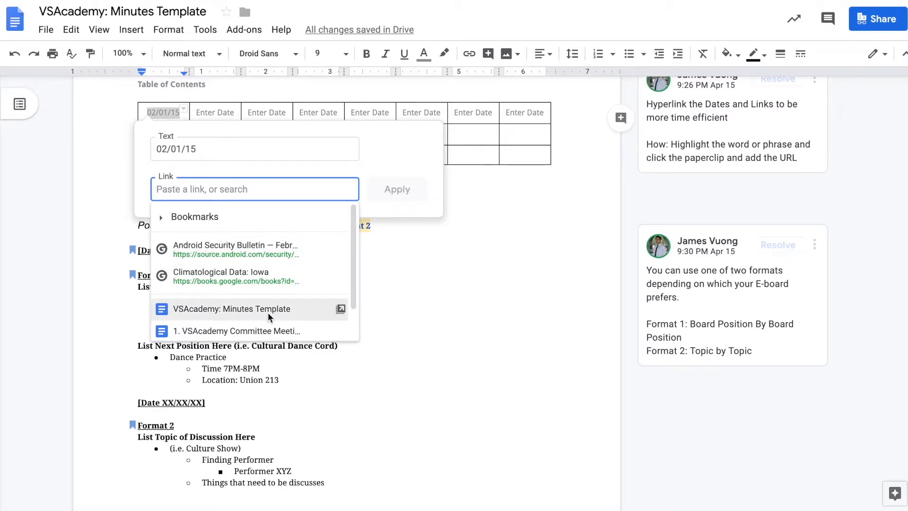
scroll(268, 311, down, 1)
scroll(268, 312, up, 1)
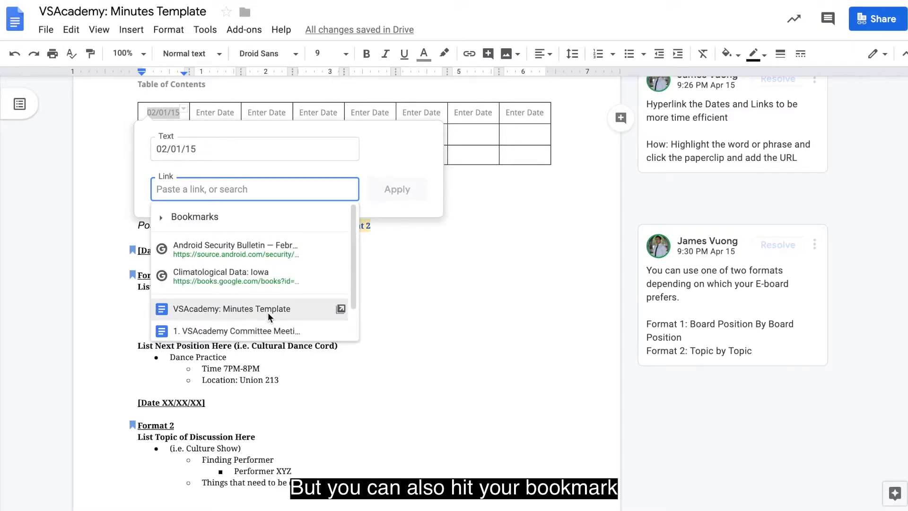
click(201, 219)
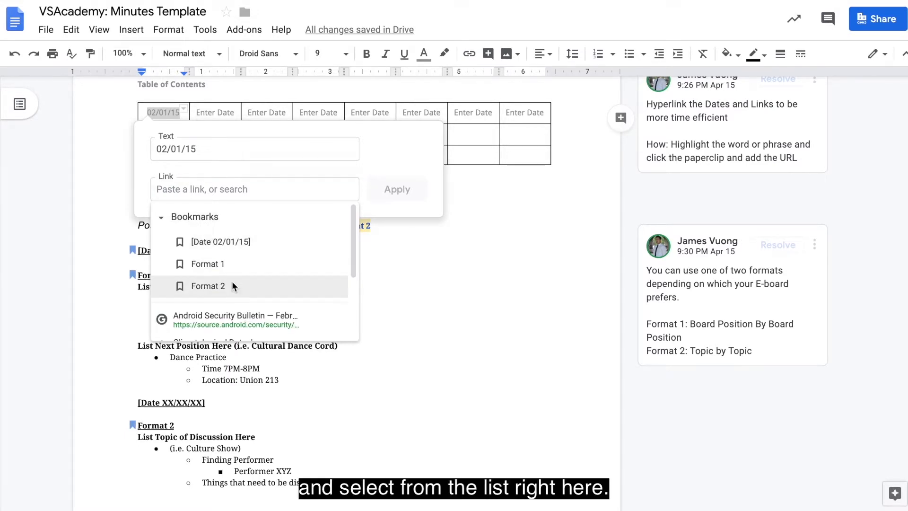
scroll(231, 293, down, 2)
scroll(231, 293, up, 2)
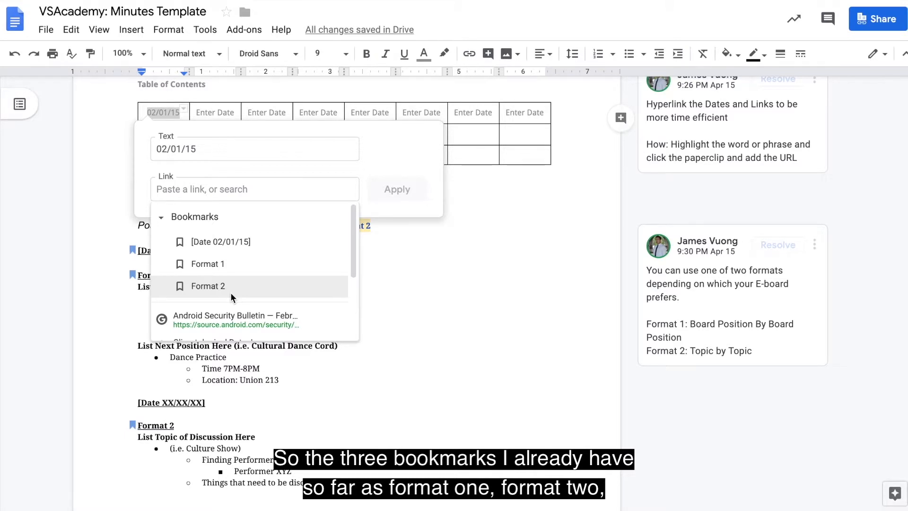
click(243, 243)
click(389, 191)
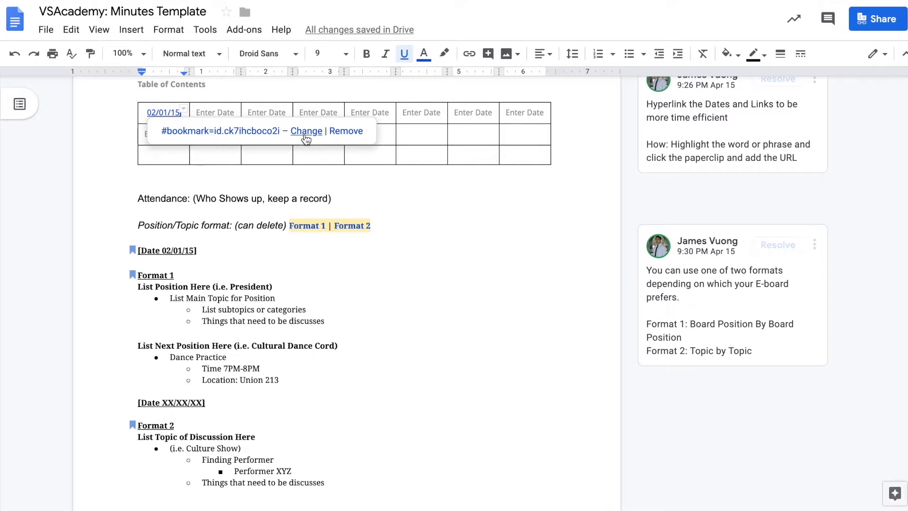
click(362, 195)
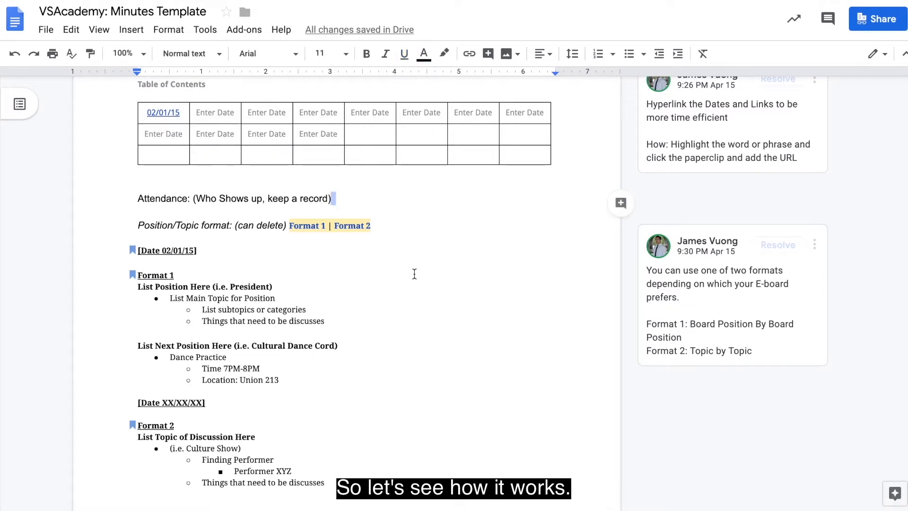
Step: Test the 02/01/15 link in the Table of Contents table by following it to its bookmark
scroll(419, 299, down, 3)
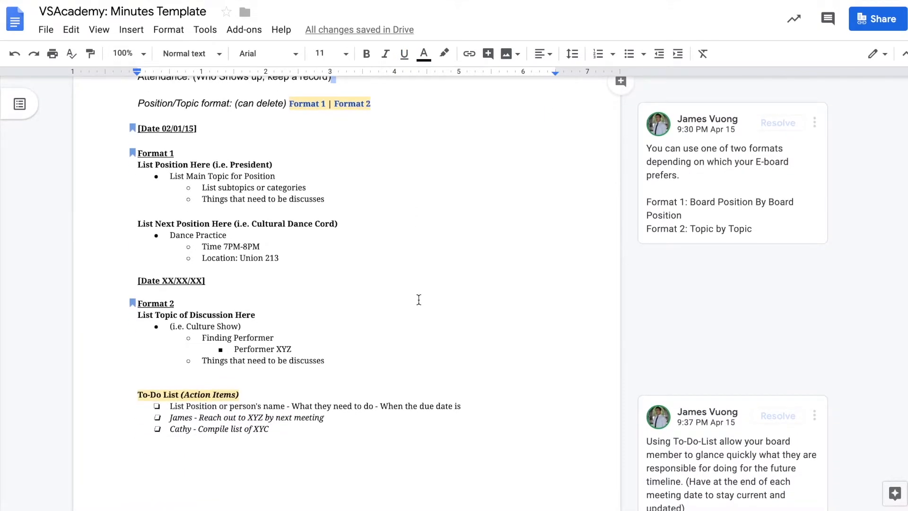
scroll(287, 249, down, 1)
scroll(289, 250, up, 6)
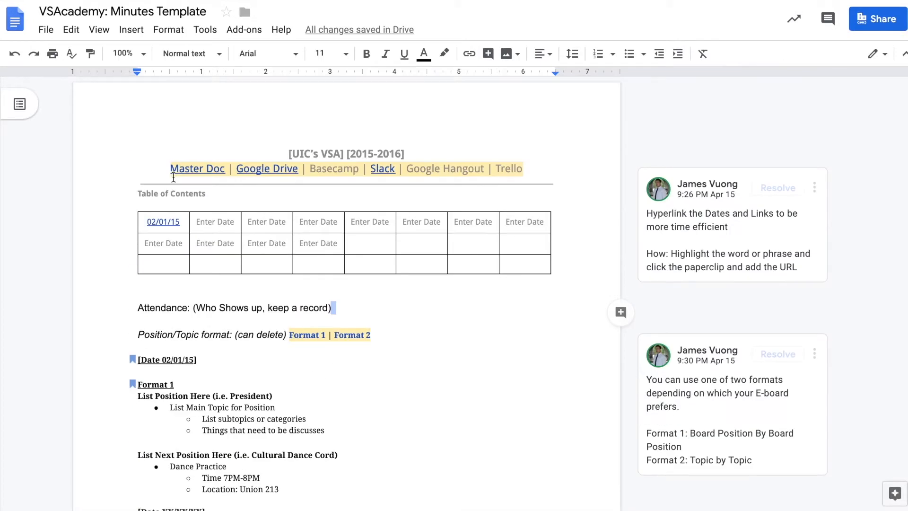
click(168, 220)
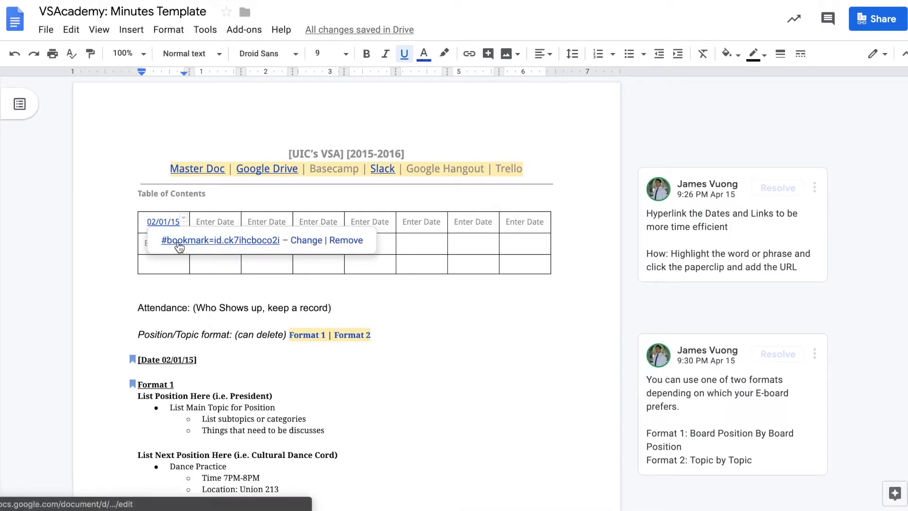
click(177, 241)
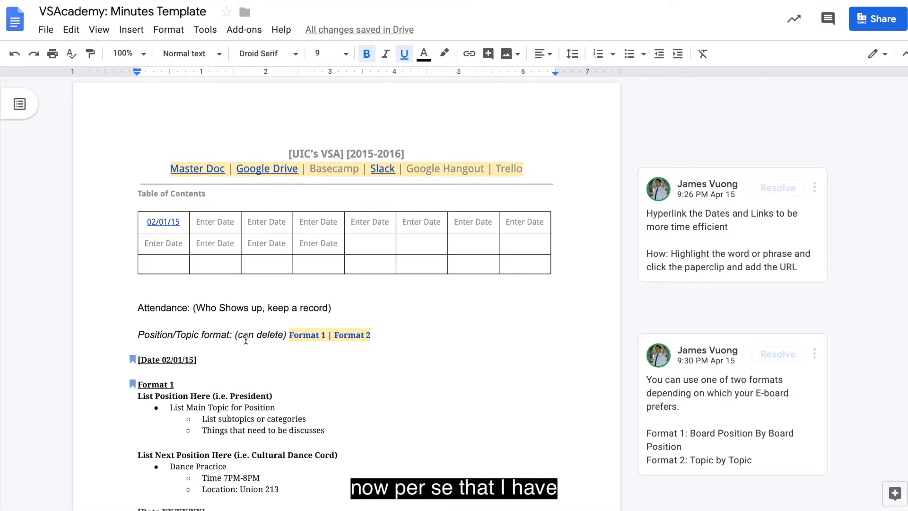
Step: Insert a bookmark at the start of the To-Do List (Action Items) heading
scroll(245, 337, down, 6)
click(291, 386)
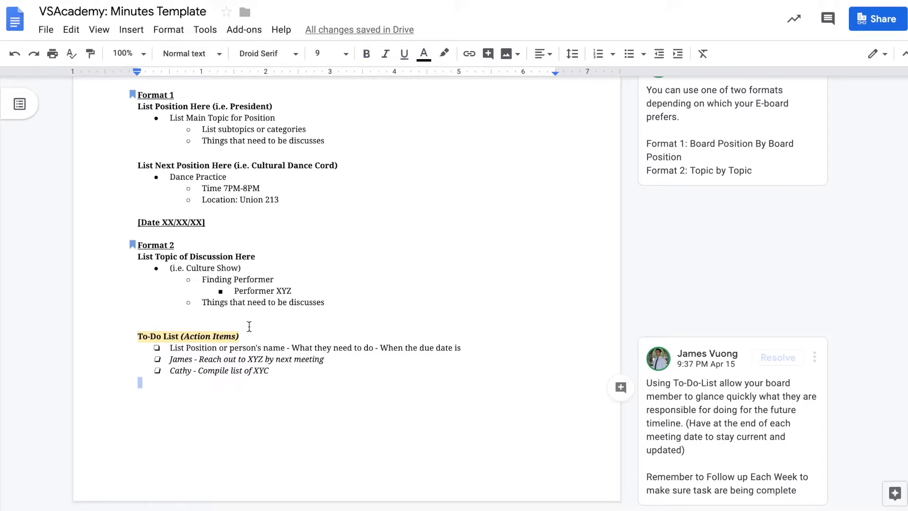
click(138, 336)
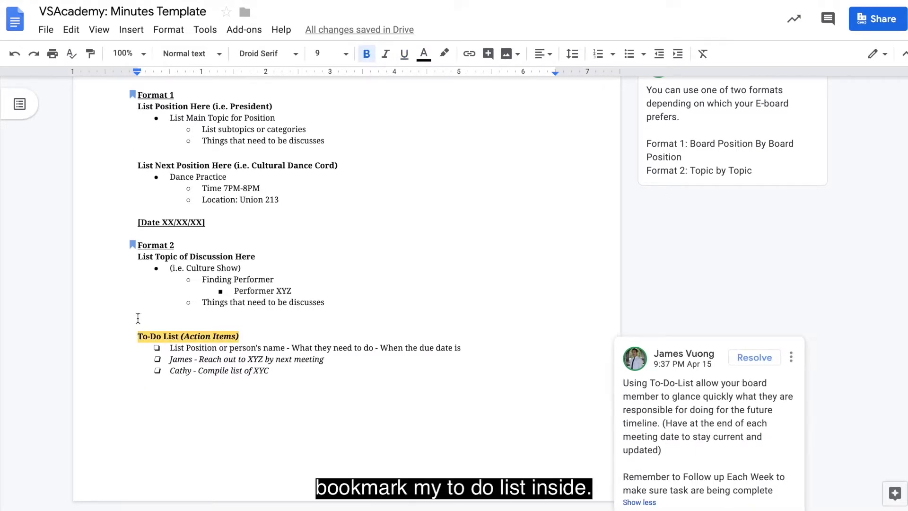
click(135, 33)
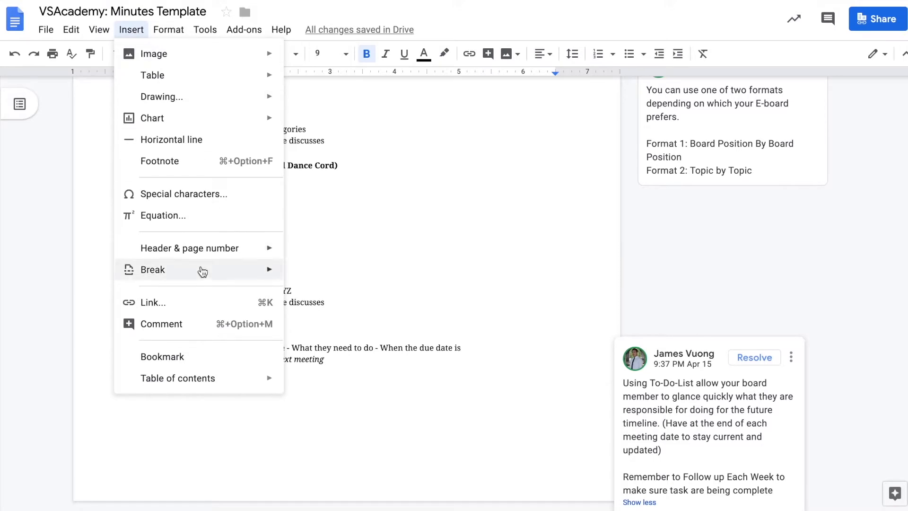
click(227, 356)
Step: Remove the link from 02/01/15 in the Table of Contents table and replace the date with To Do List
scroll(238, 256, up, 6)
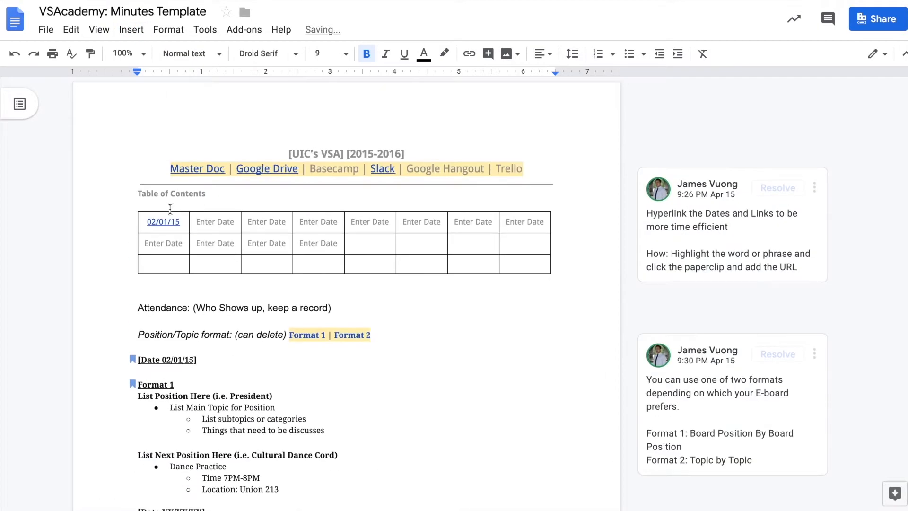
click(181, 221)
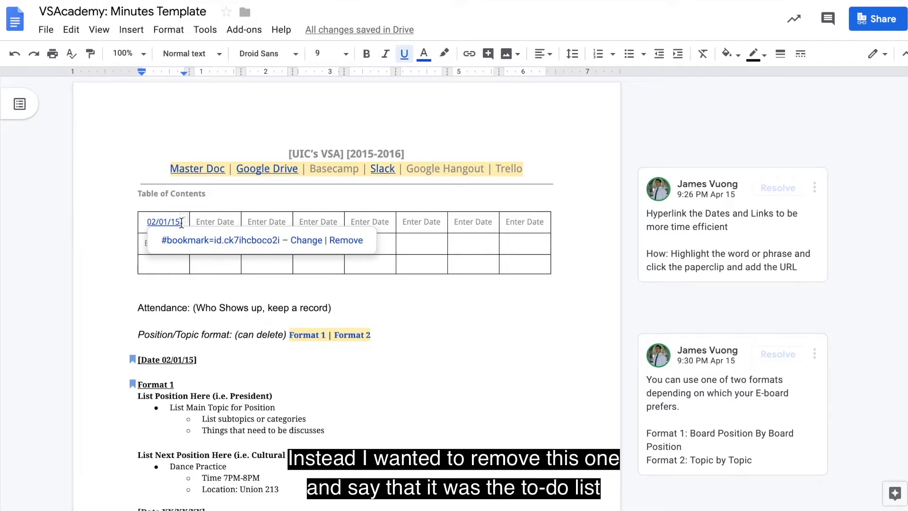
click(347, 241)
drag(148, 222, 178, 225)
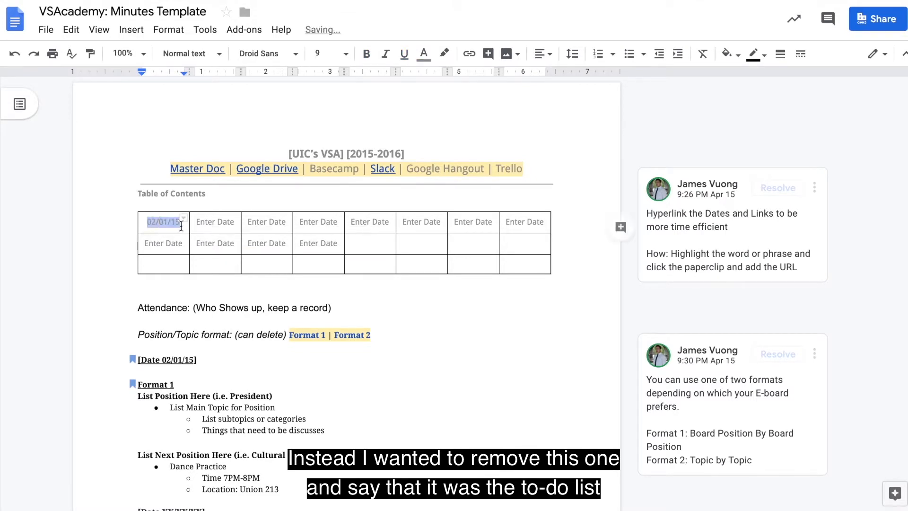
right_click(178, 224)
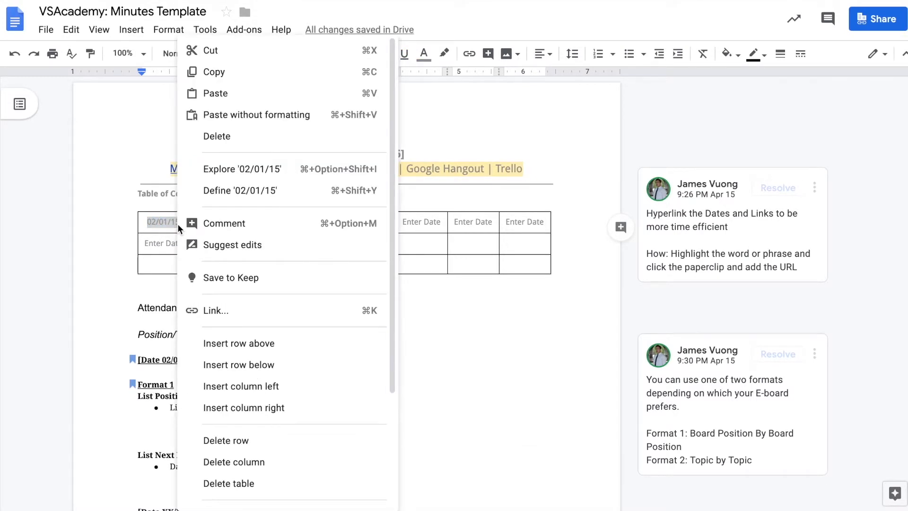
click(151, 221)
drag(144, 221, 187, 222)
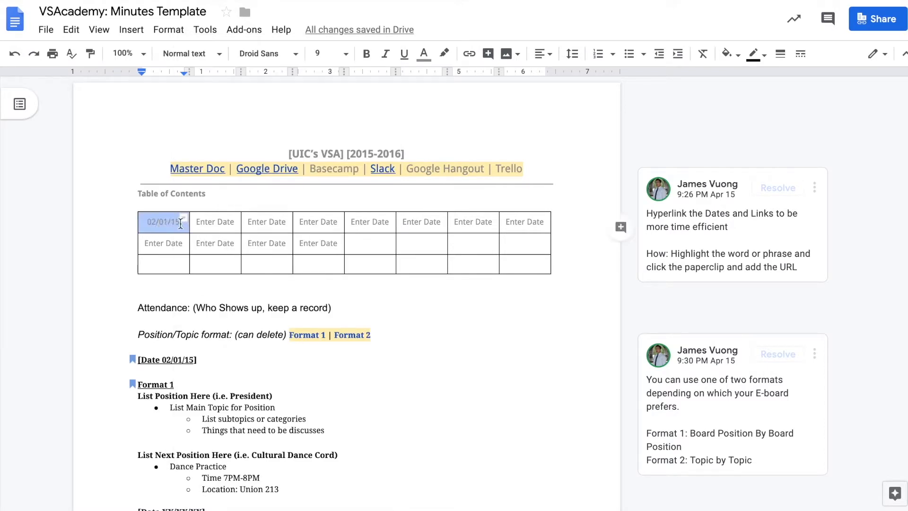
text(To)
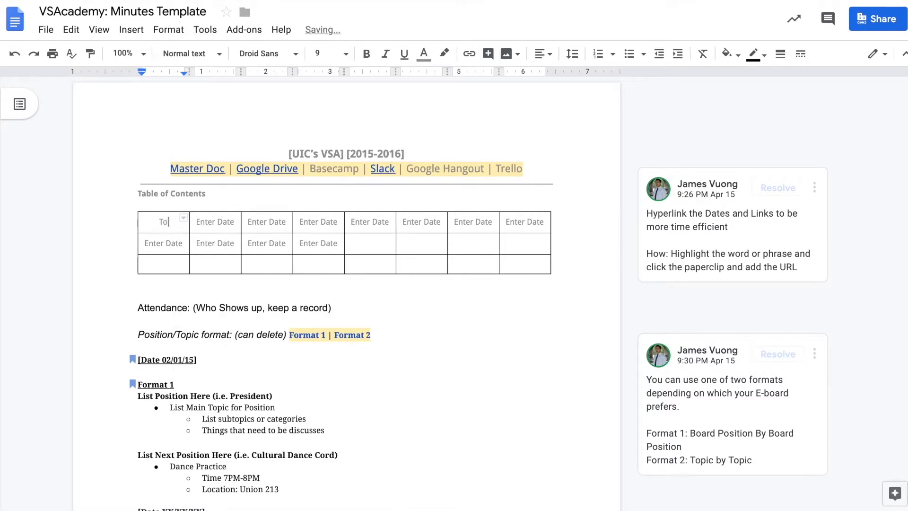
text( Do List)
Step: Link the To Do List text in the Table of Contents table to the To-Do List (Action Items) bookmark
click(199, 223)
drag(144, 221, 182, 226)
right_click(172, 221)
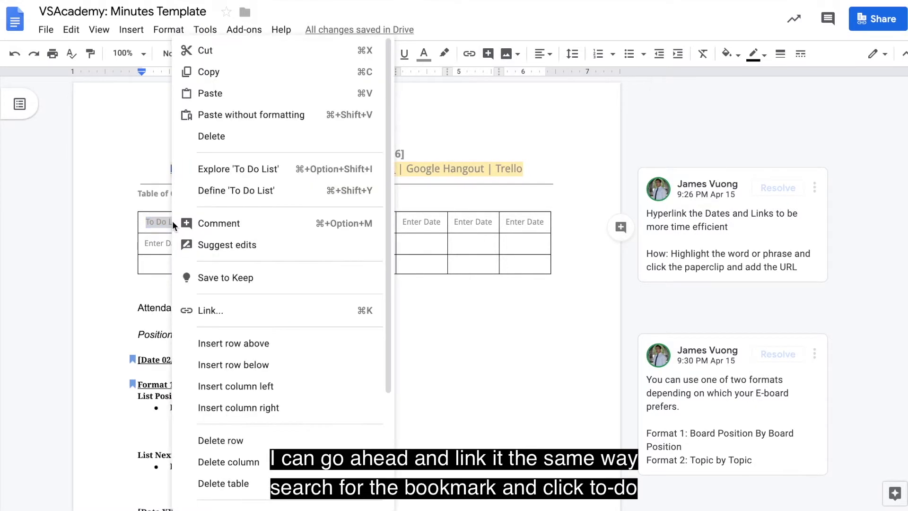
click(302, 317)
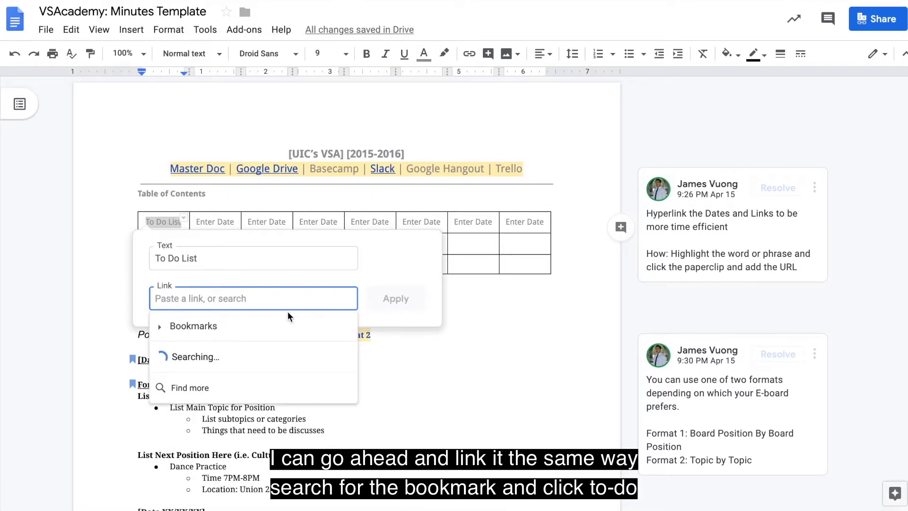
click(254, 327)
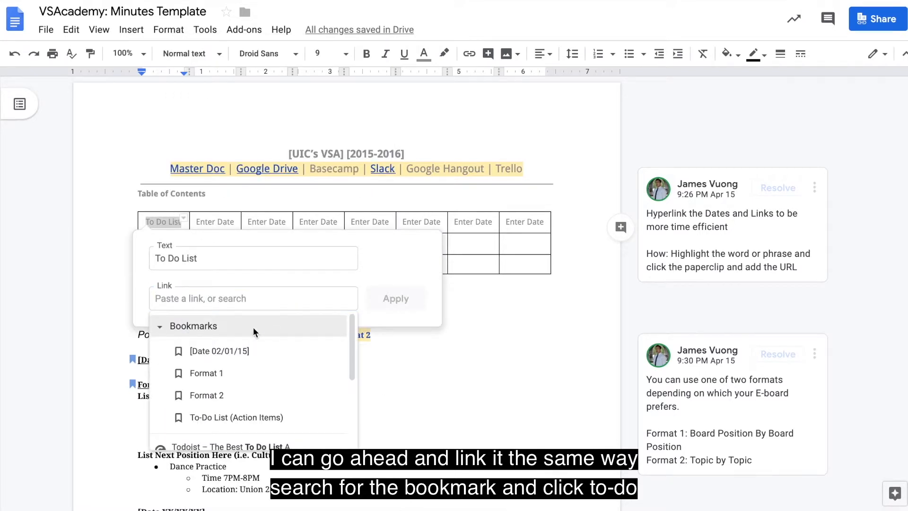
click(268, 417)
click(398, 301)
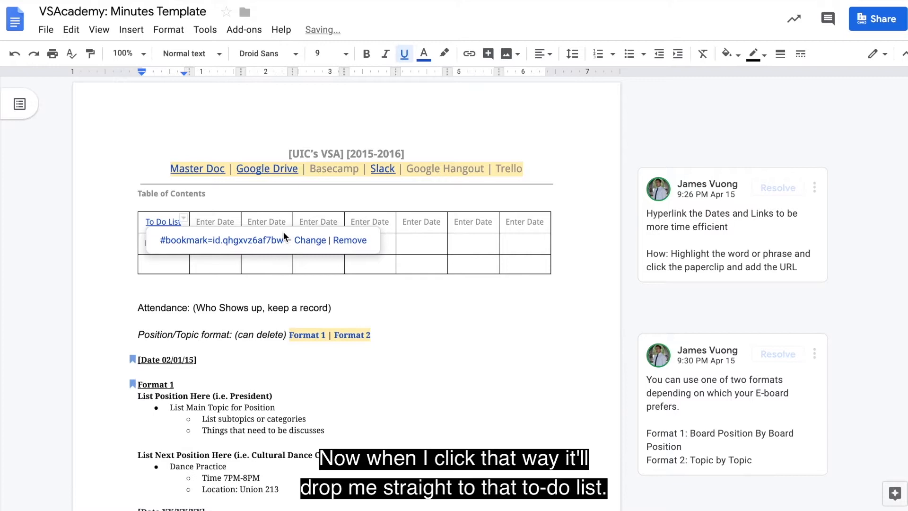
Step: Test the To Do List link by following it to its bookmark, and review the template back up to the Table of Contents
click(255, 242)
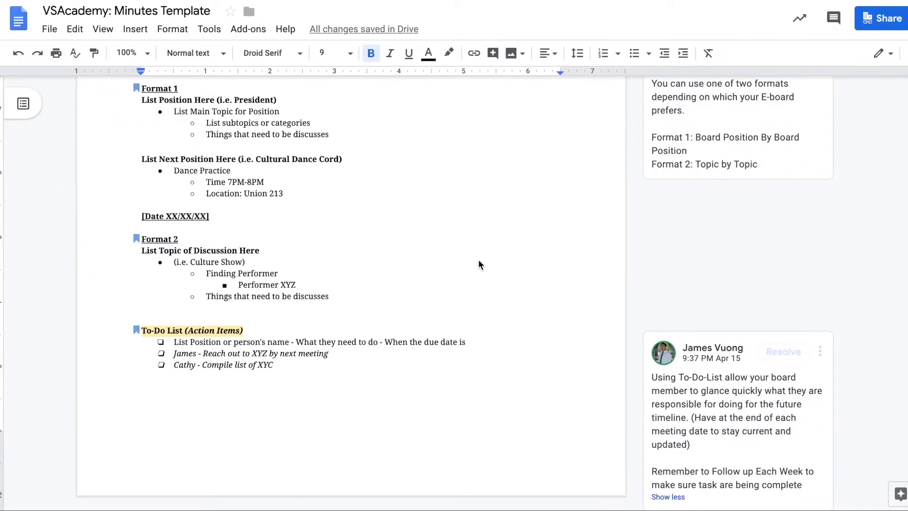
scroll(479, 264, up, 6)
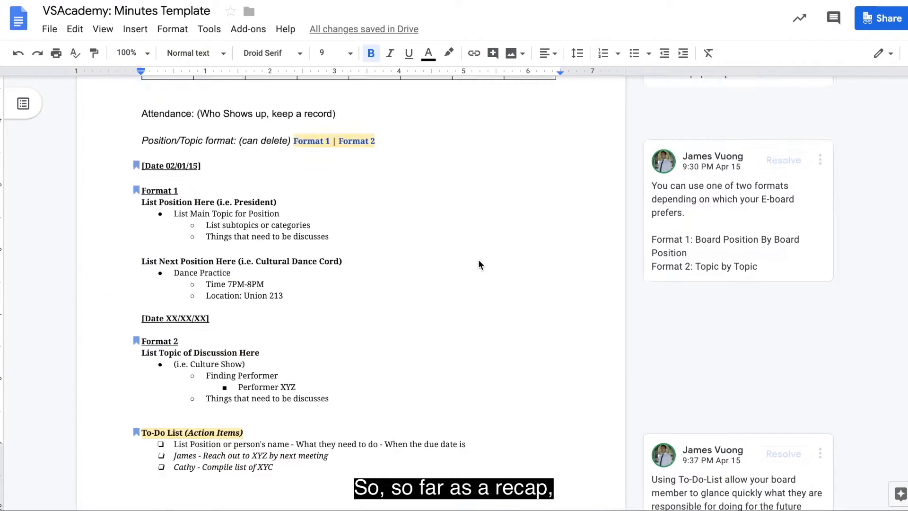
scroll(479, 264, down, 3)
scroll(479, 264, up, 1)
scroll(478, 260, up, 1)
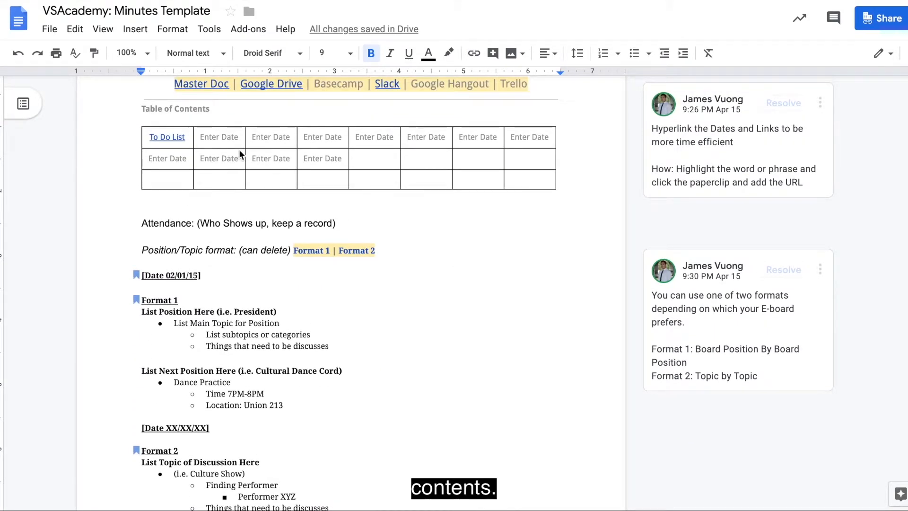
Step: Replace the List Position Here (i.e. President) heading under Format 1 with President
scroll(239, 151, down, 1)
scroll(239, 150, down, 3)
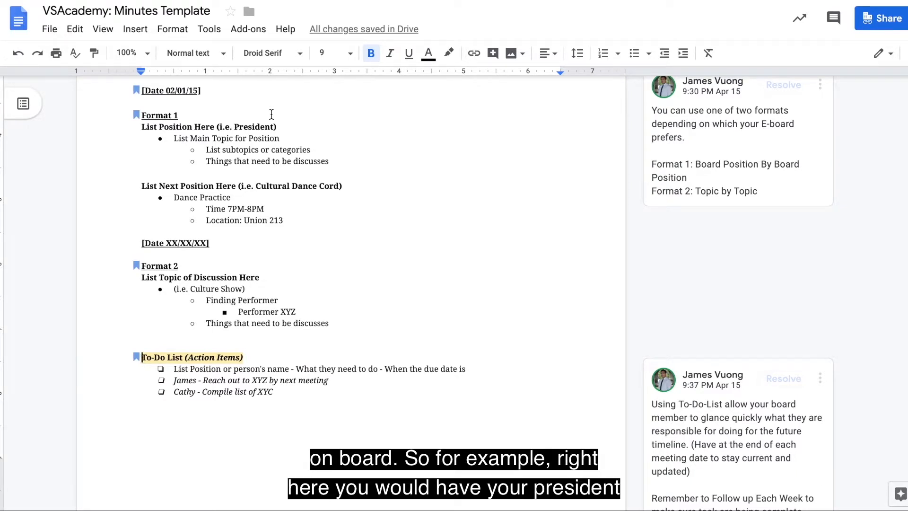
drag(277, 126, 140, 133)
text(President)
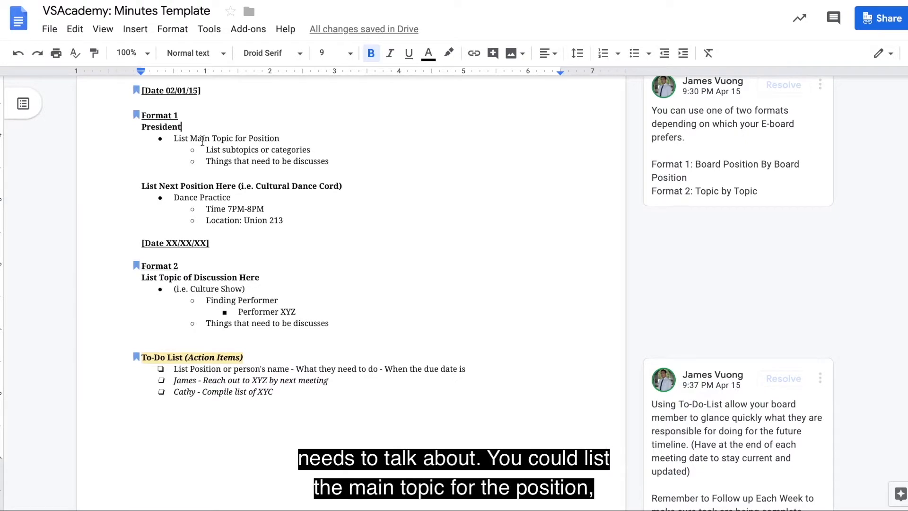
Step: Review the main topic and subtopic placeholder lines under President and check the bullet list style of the main topic
drag(179, 138, 247, 140)
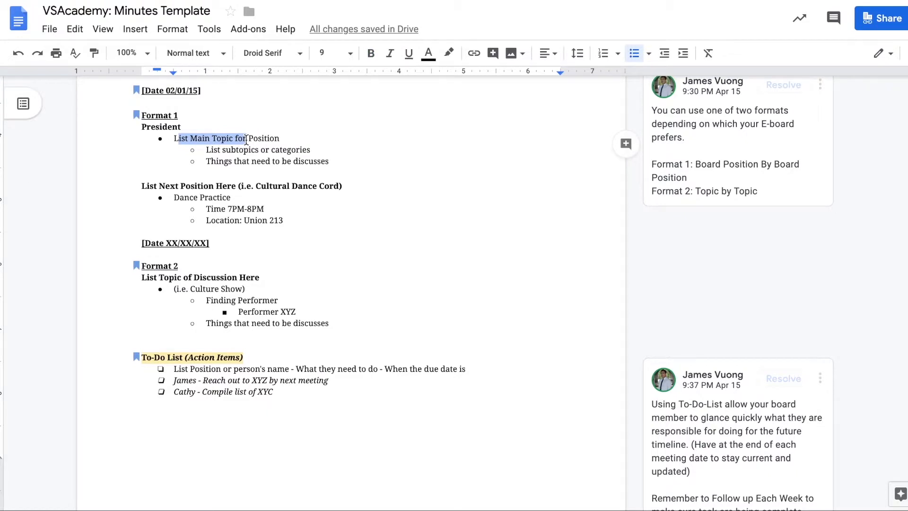
drag(217, 151, 291, 155)
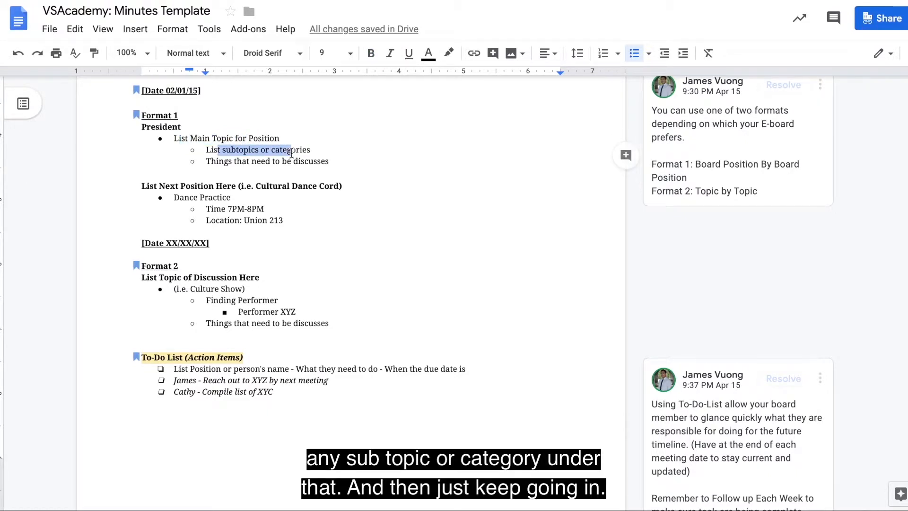
drag(228, 162, 301, 164)
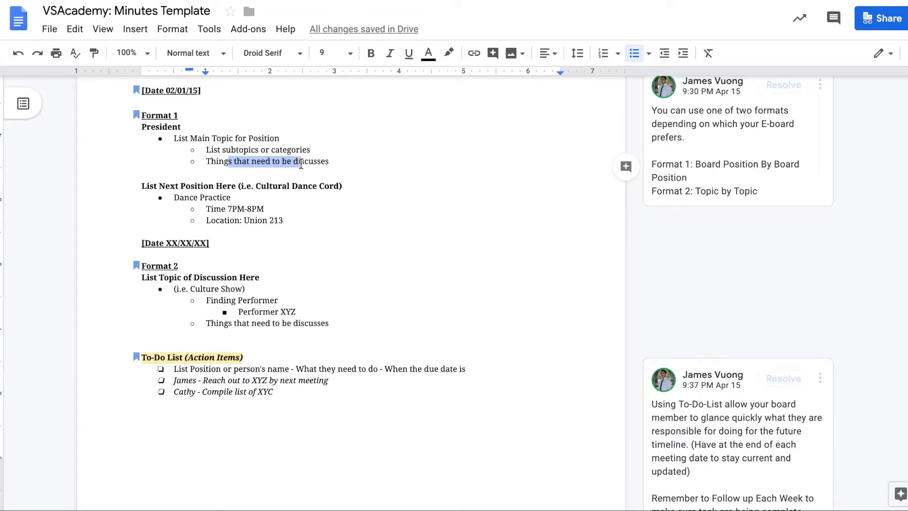
click(294, 137)
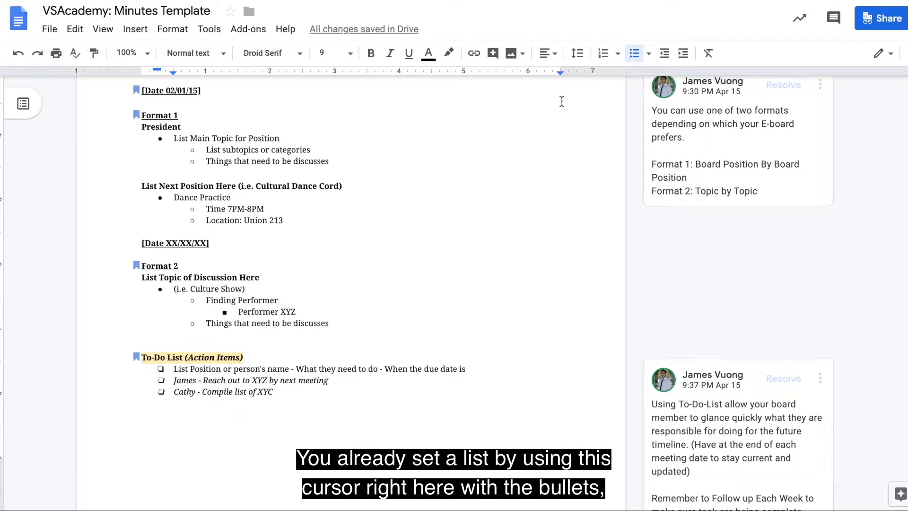
click(649, 54)
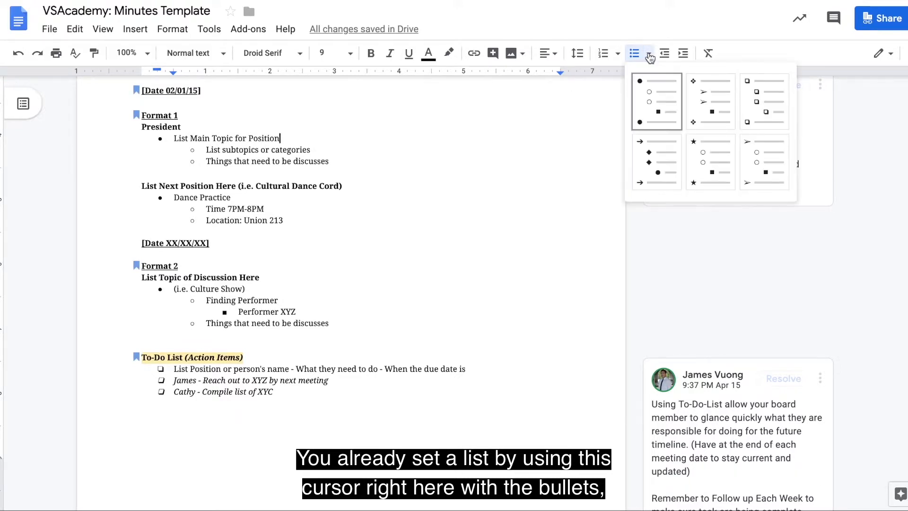
click(648, 97)
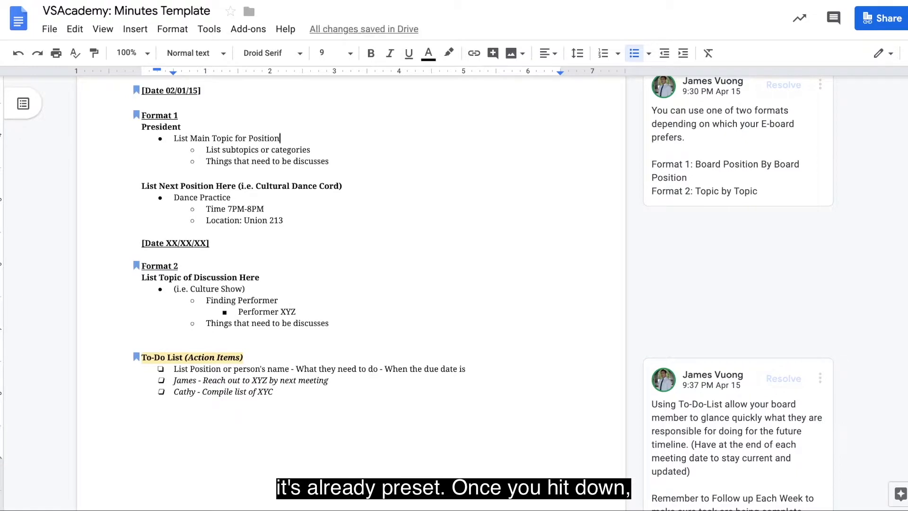
Step: Try adding an empty indented sub-bullet below List Main Topic for Position, and remove it again
key(Return)
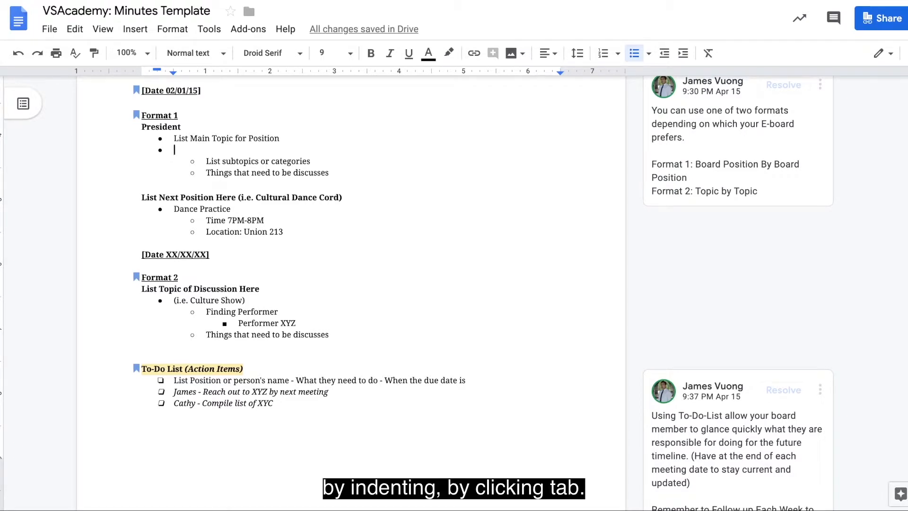
key(Tab)
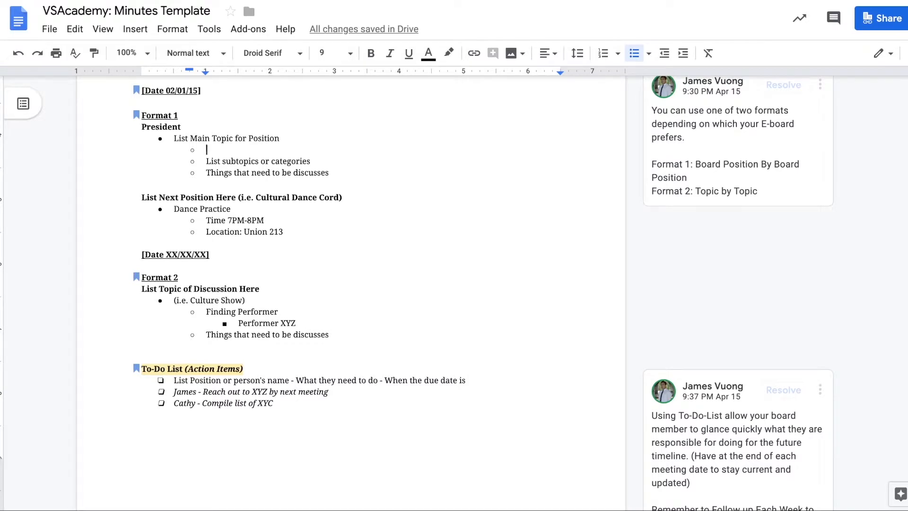
key(BackSpace)
key(BackSpace)
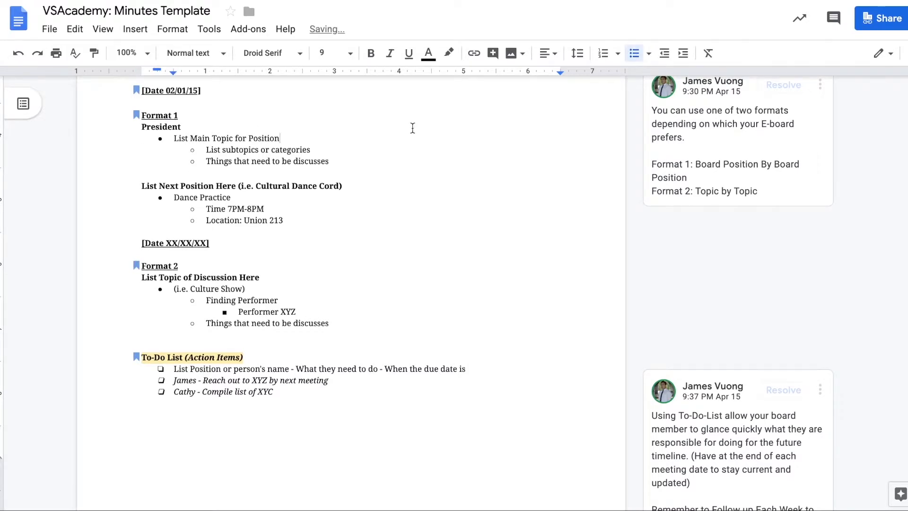
click(340, 150)
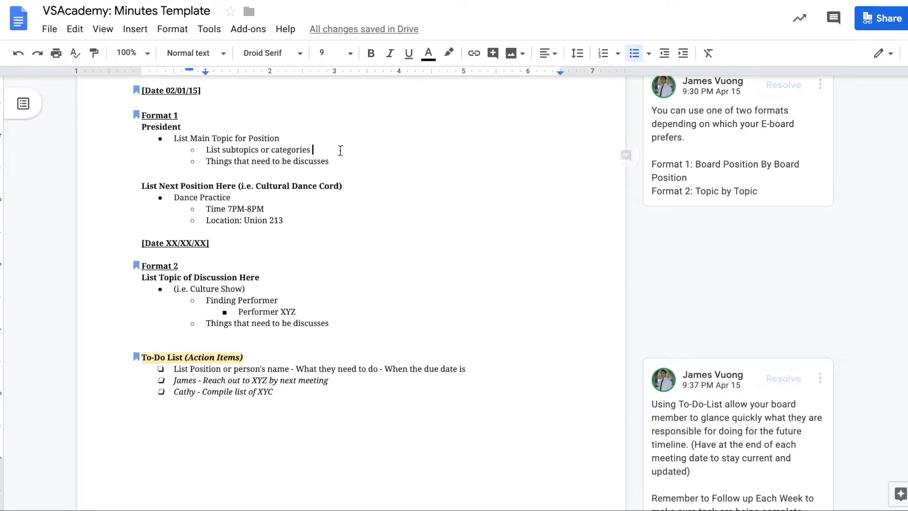
click(344, 162)
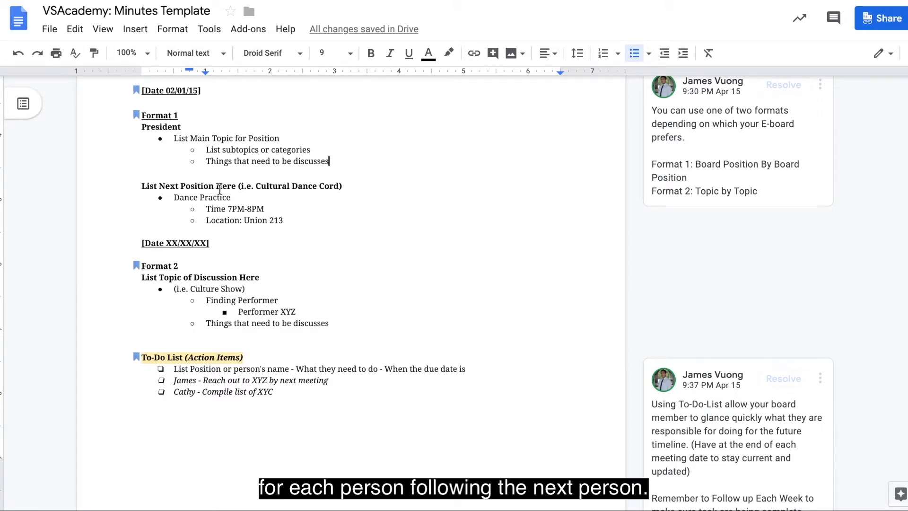
Step: Shorten the next position heading under Format 1 to Cultural Dance Cord, with Dance Practice as a bullet on the line below
drag(141, 187, 236, 190)
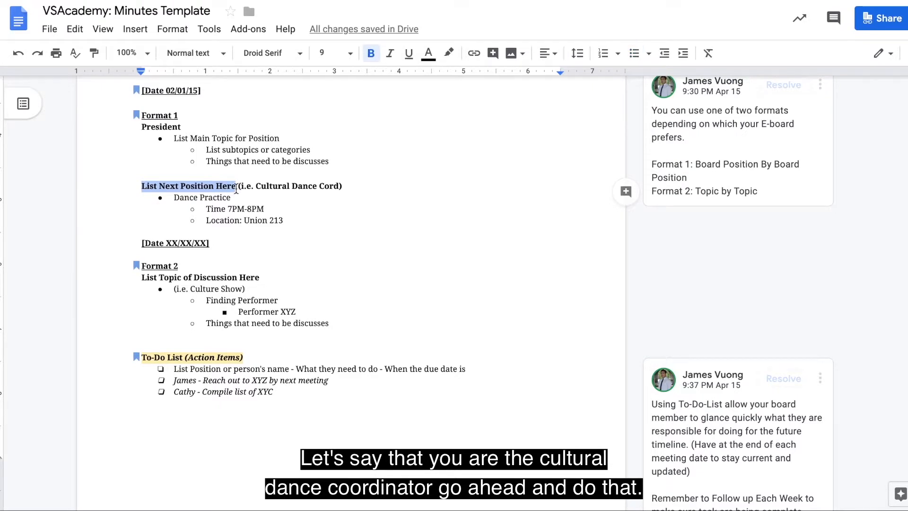
click(258, 185)
drag(259, 185, 147, 186)
key(BackSpace)
key(BackSpace)
click(237, 186)
key(Delete)
key(BackSpace)
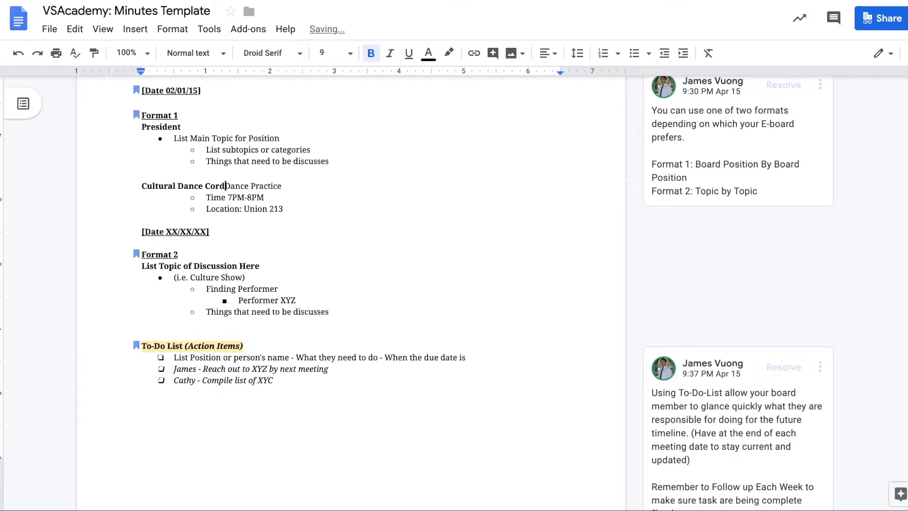
key(Return)
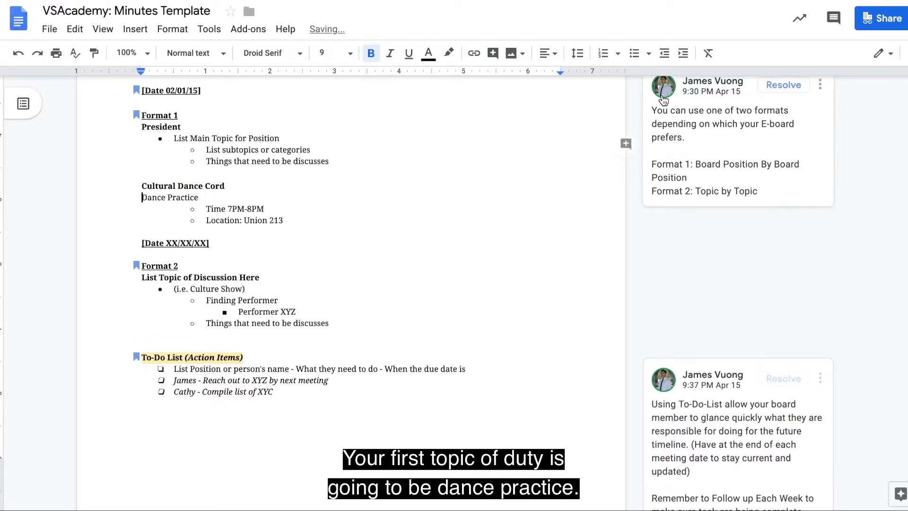
click(634, 53)
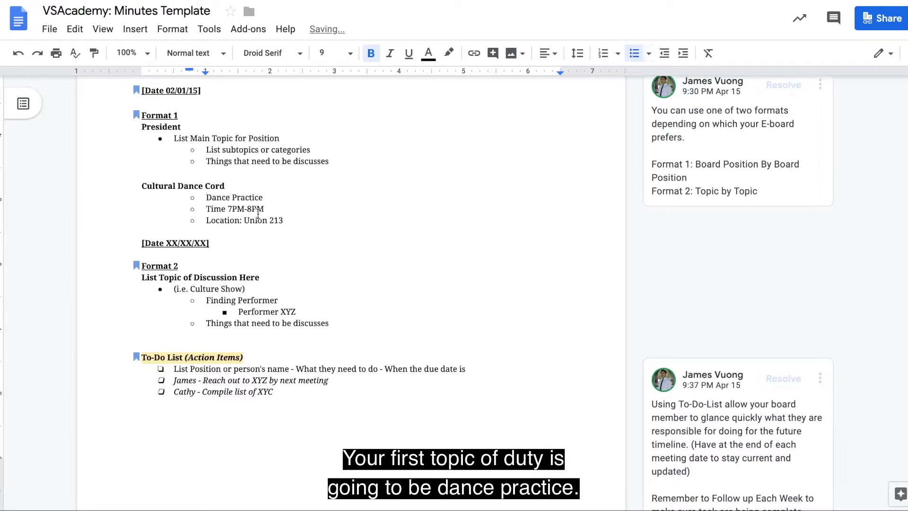
Step: Indent the Time 7PM-8PM and Location: Union 213 bullets one level so they sit under Dance Practice in Format 1
drag(206, 197, 263, 198)
double_click(267, 200)
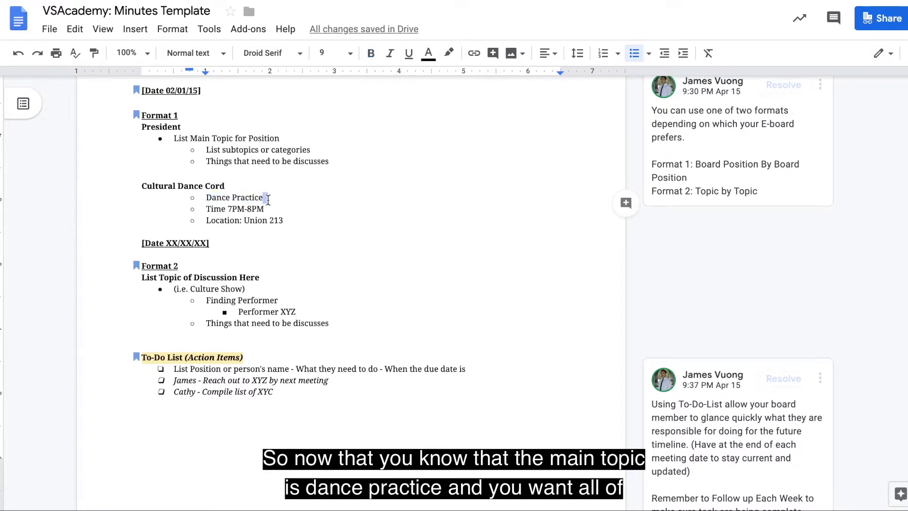
click(205, 209)
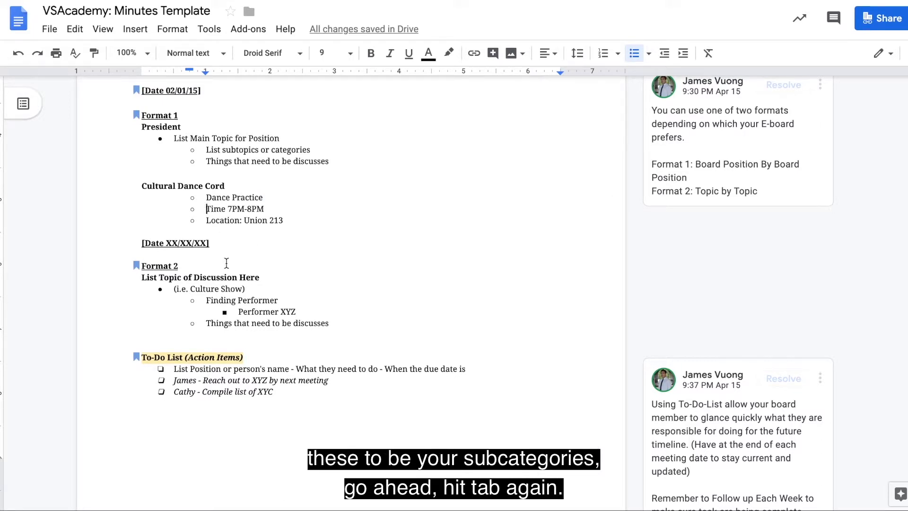
key(Tab)
click(206, 220)
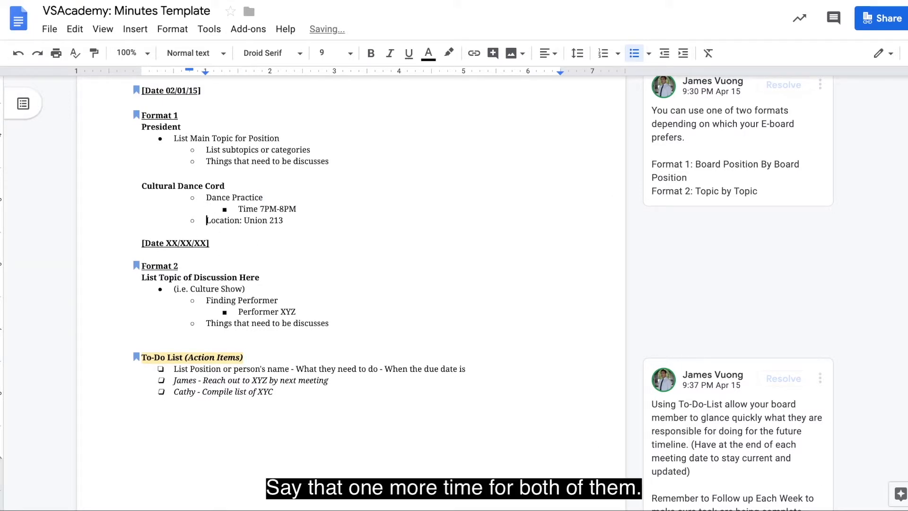
key(Tab)
double_click(321, 207)
double_click(299, 198)
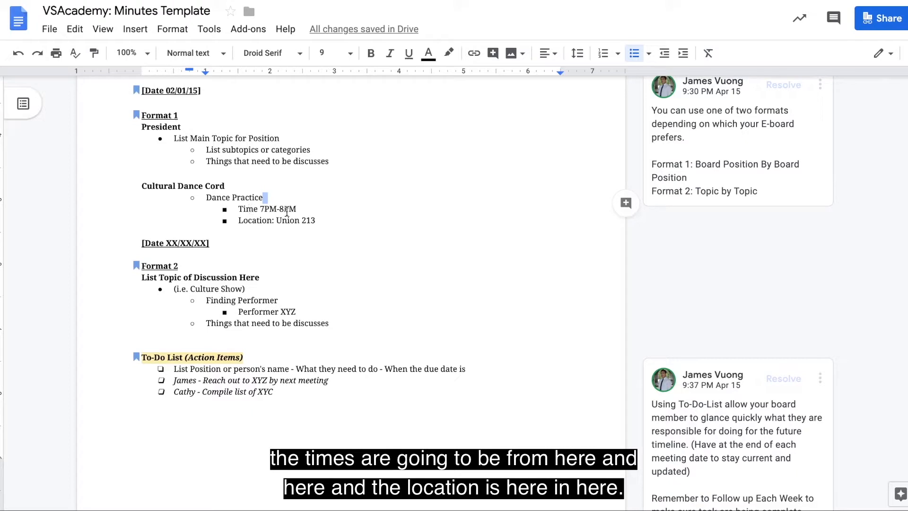
click(344, 223)
click(345, 224)
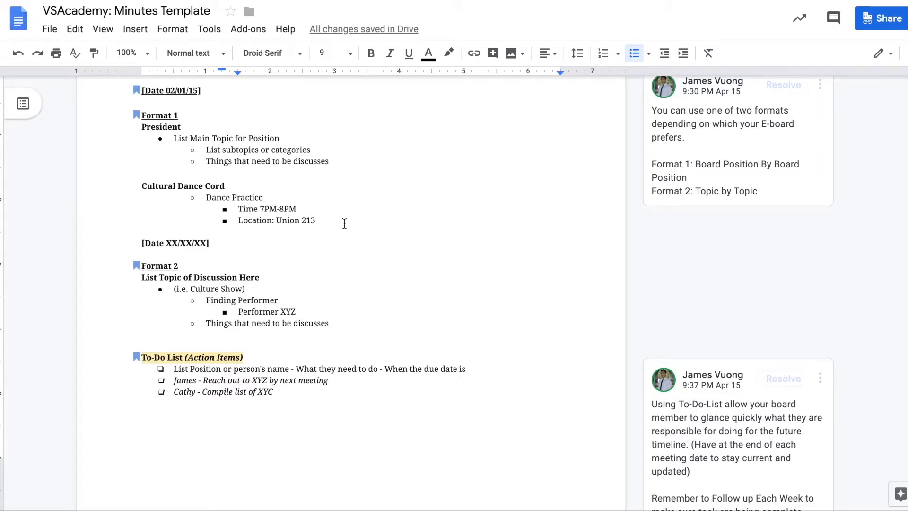
Step: Replace the first Enter Date placeholder next to To Do List in the table of contents with Dance Practice
scroll(456, 293, down, 1)
scroll(456, 293, up, 5)
scroll(455, 293, down, 2)
scroll(288, 112, up, 2)
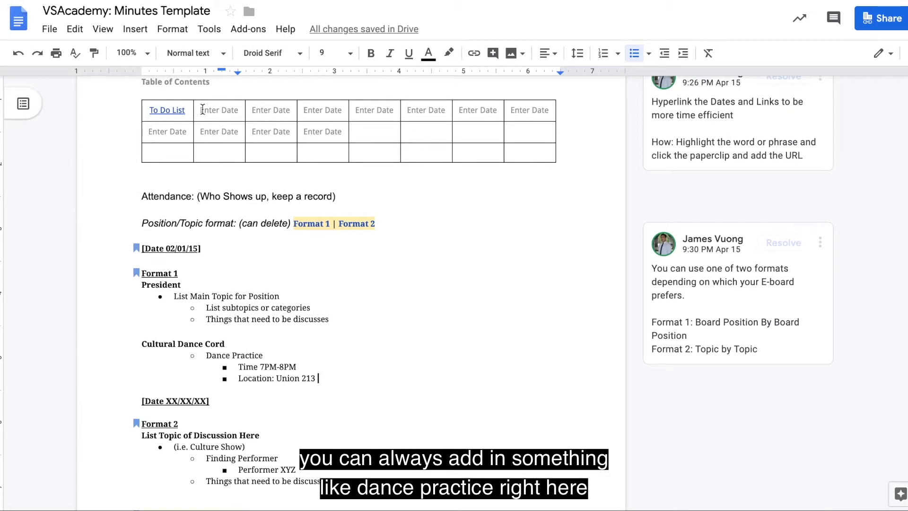
drag(200, 109, 237, 111)
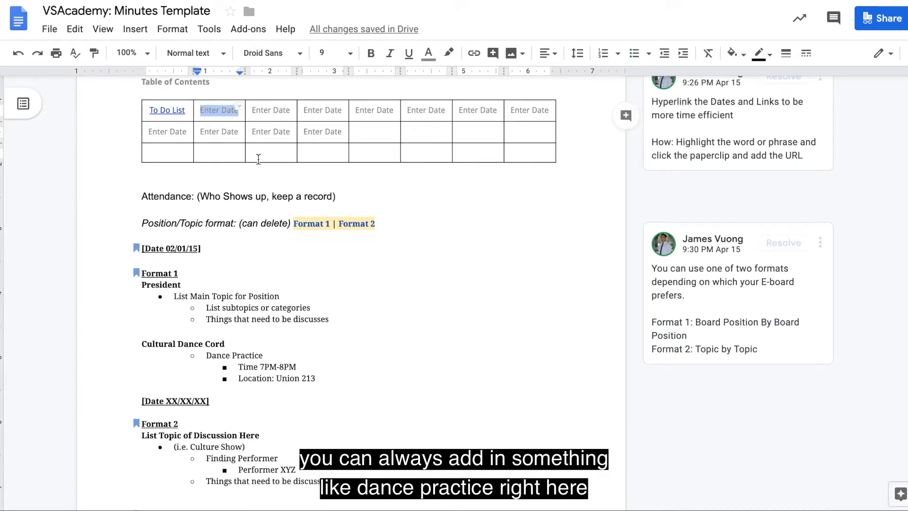
text(Dace)
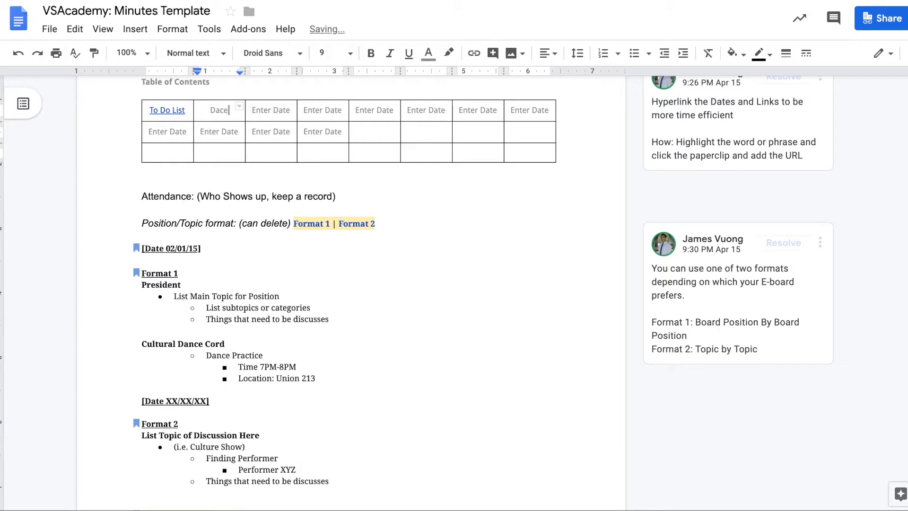
key(BackSpace)
key(BackSpace)
text(nce Practice)
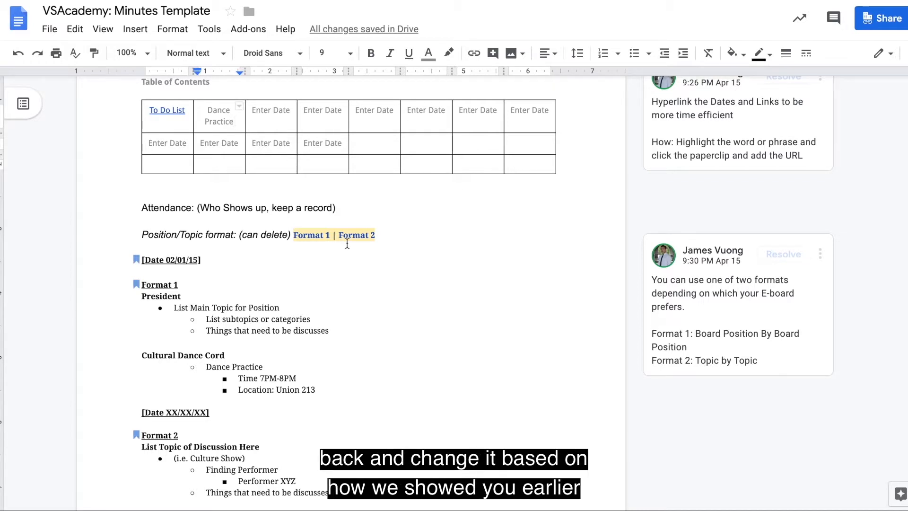
Step: Review the discussion topic and its Finding Performer subtopic under Format 2
scroll(360, 268, down, 5)
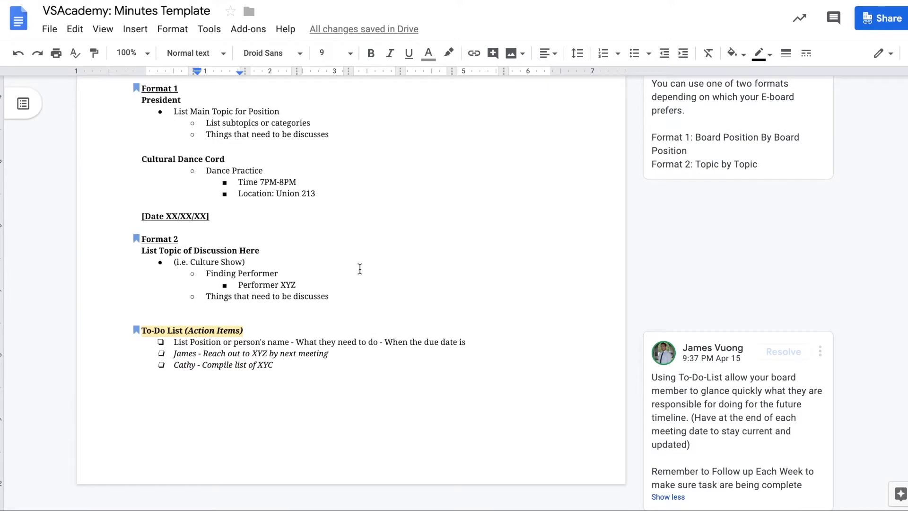
click(310, 194)
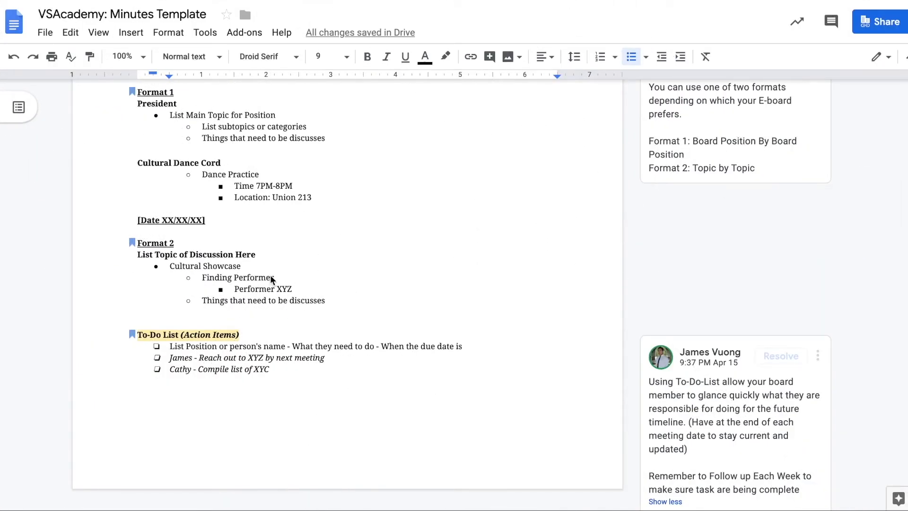
click(248, 265)
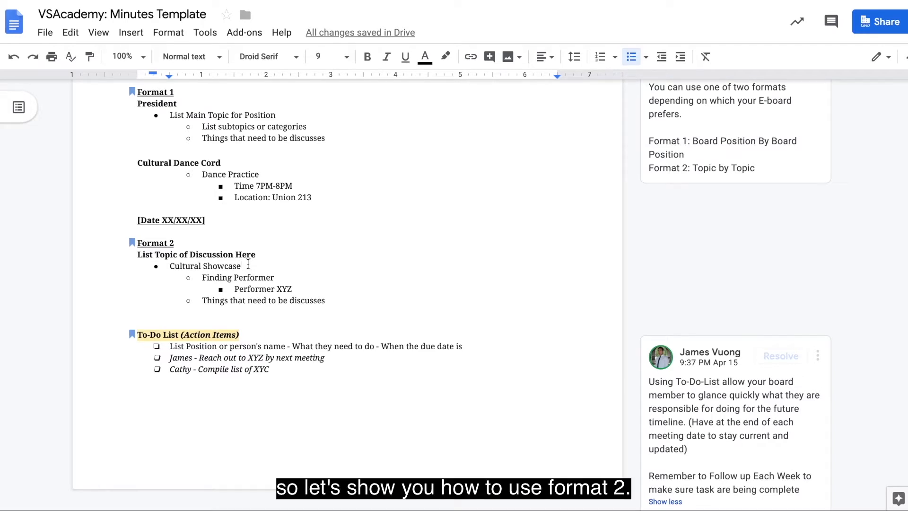
click(235, 280)
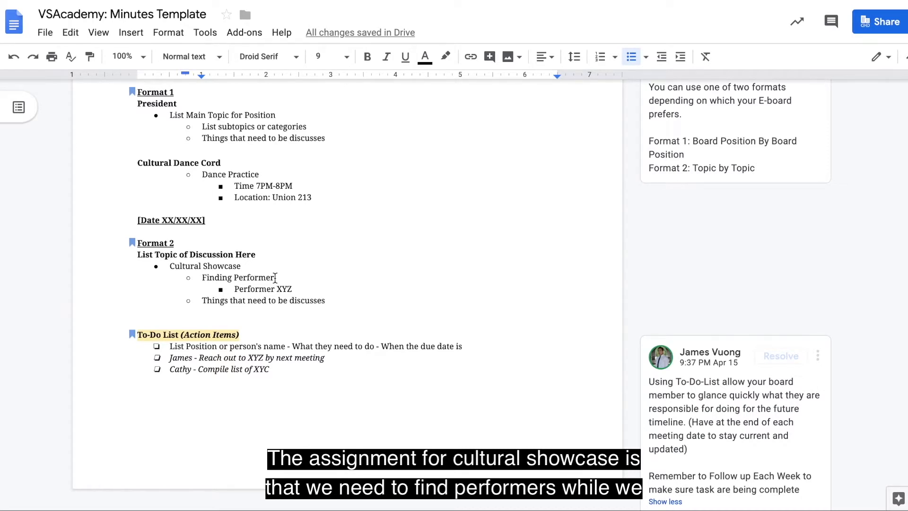
Step: Insert a bookmark at the start of the Performer XYZ bullet under Finding Performer in Format 2
click(236, 289)
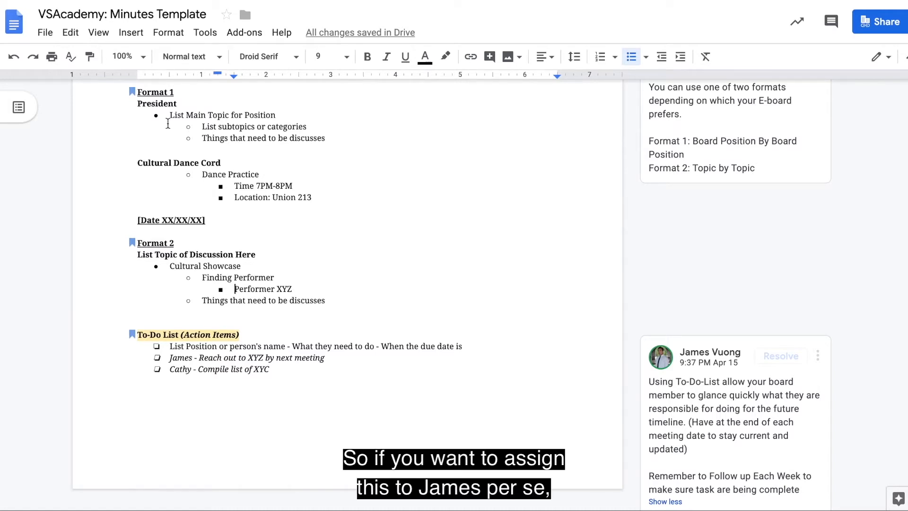
click(130, 33)
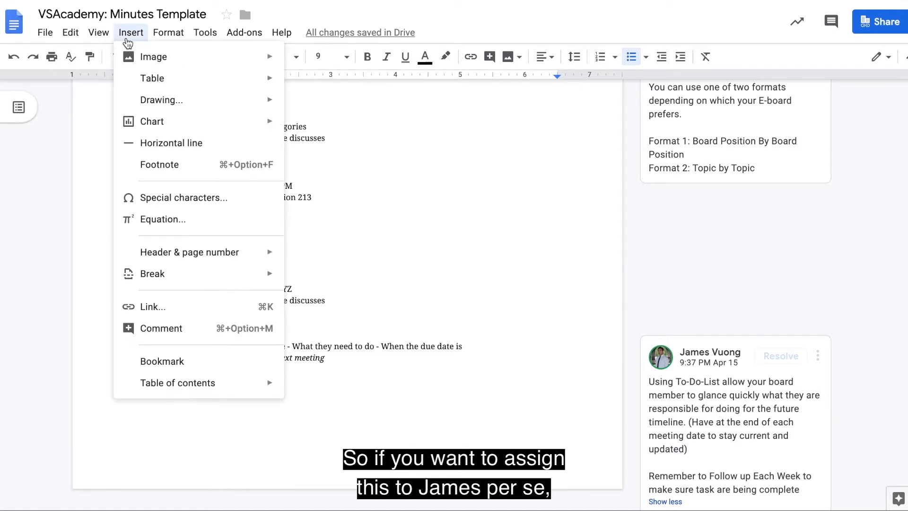
click(239, 362)
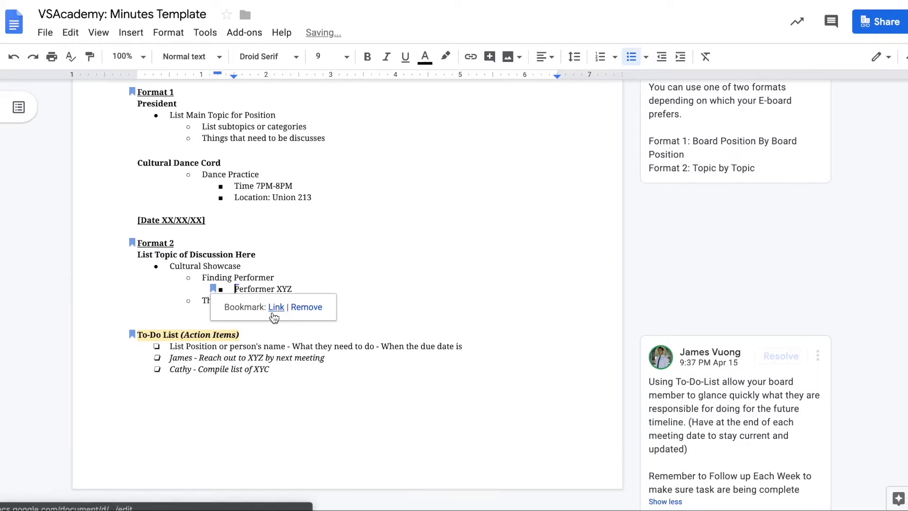
click(320, 286)
click(308, 287)
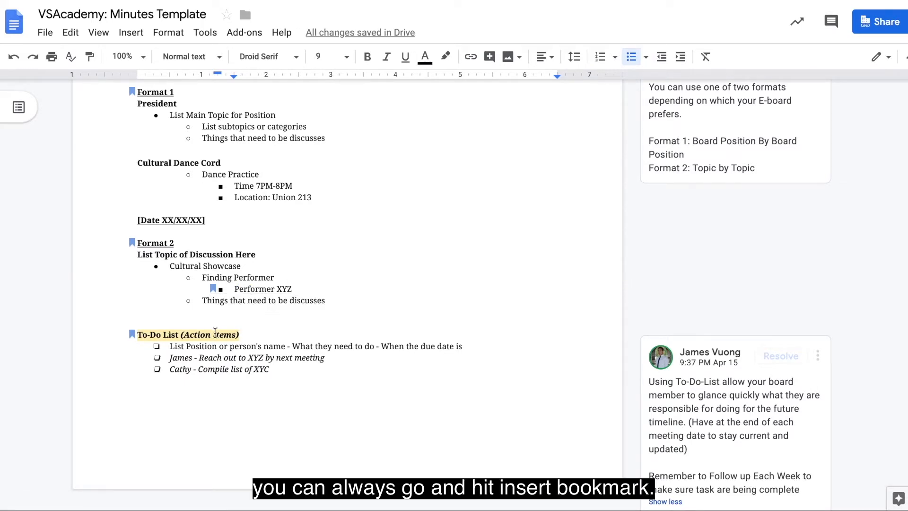
Step: Examine the To-Do List heading, its bookmark and its placeholder and assigned items, along with the bookmark on Performer XYZ
click(200, 358)
drag(200, 358, 166, 358)
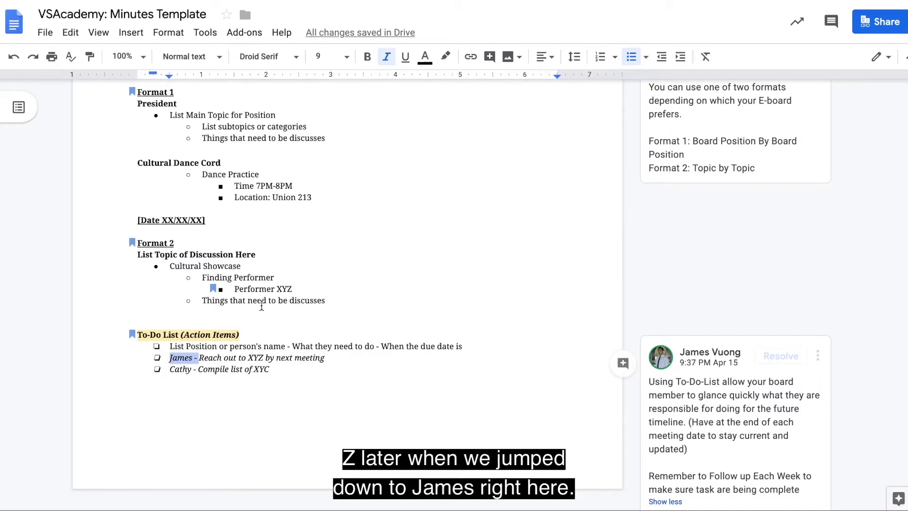
click(235, 291)
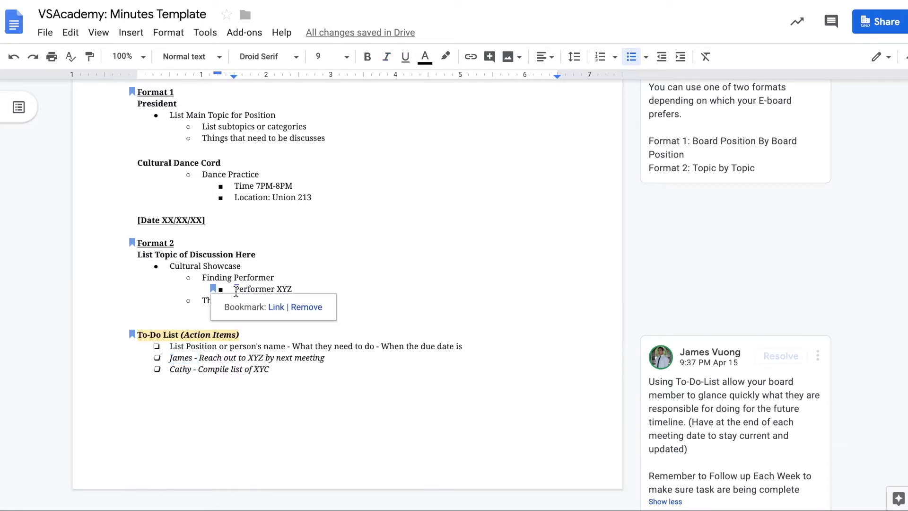
click(329, 289)
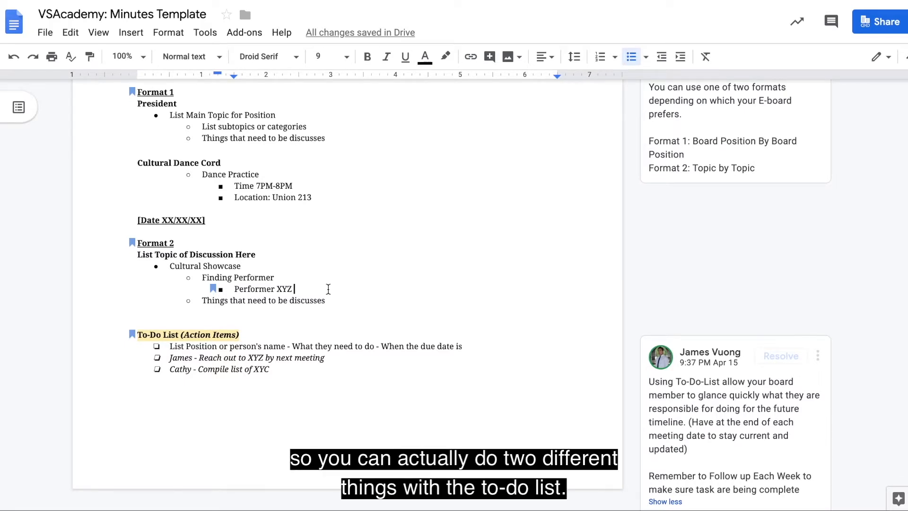
click(337, 360)
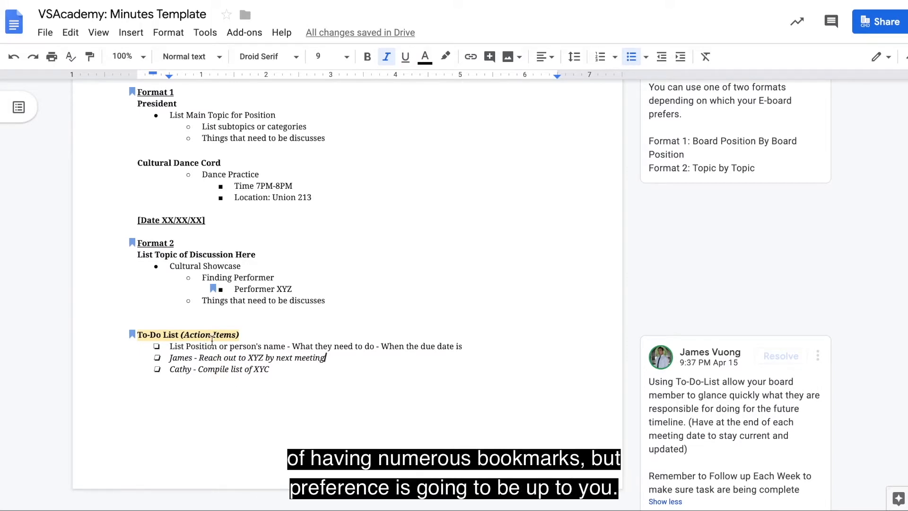
click(136, 335)
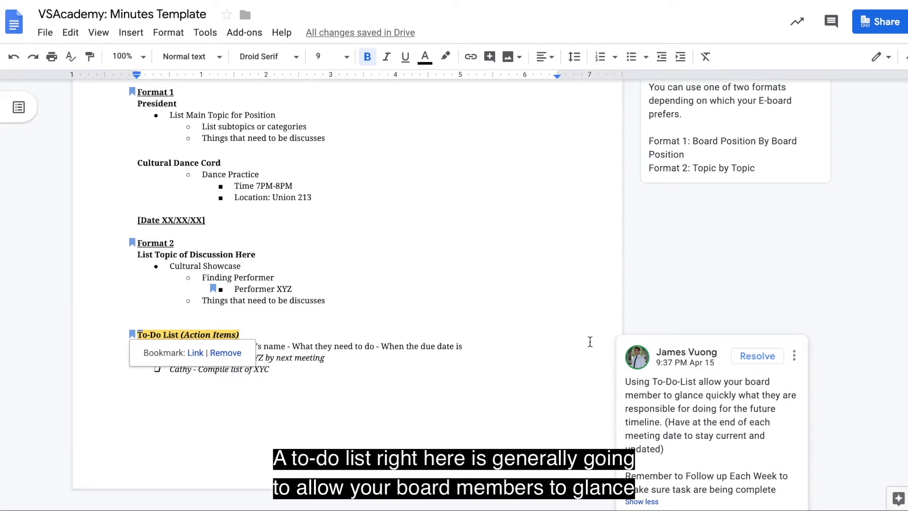
click(578, 348)
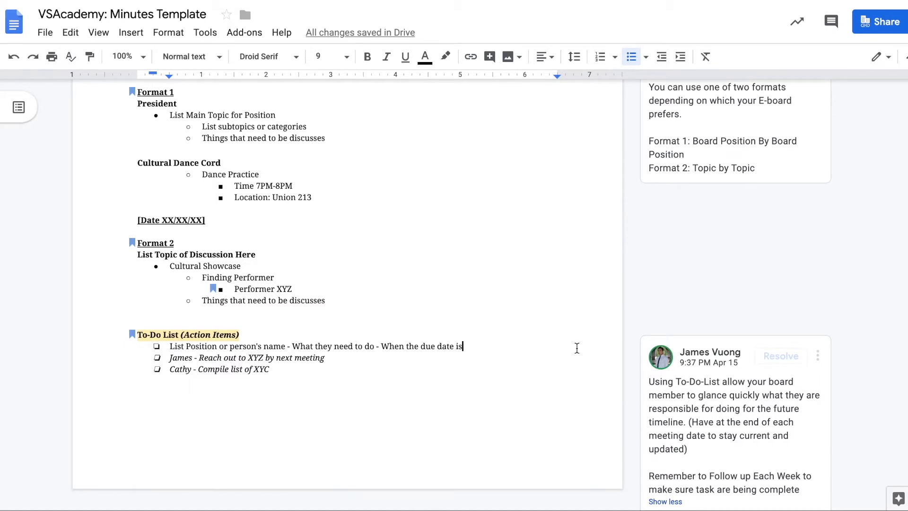
click(547, 354)
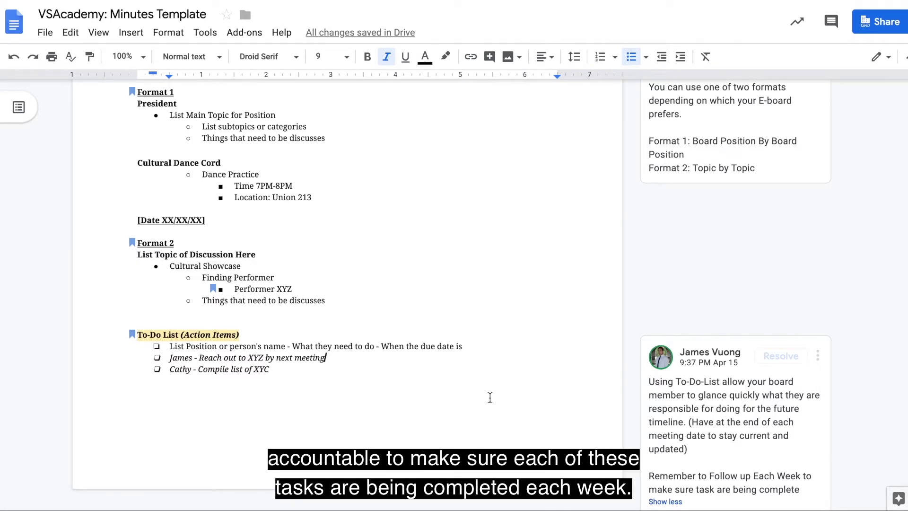
double_click(344, 372)
click(343, 371)
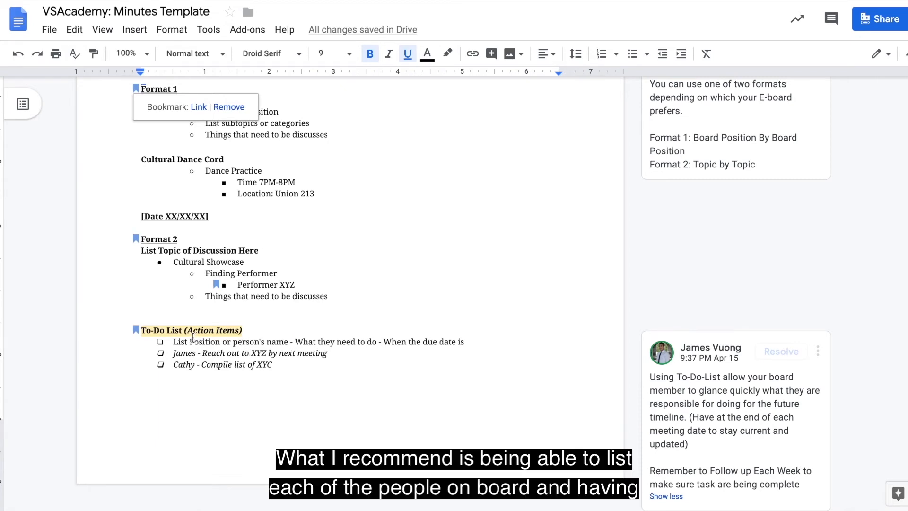
drag(180, 340, 290, 341)
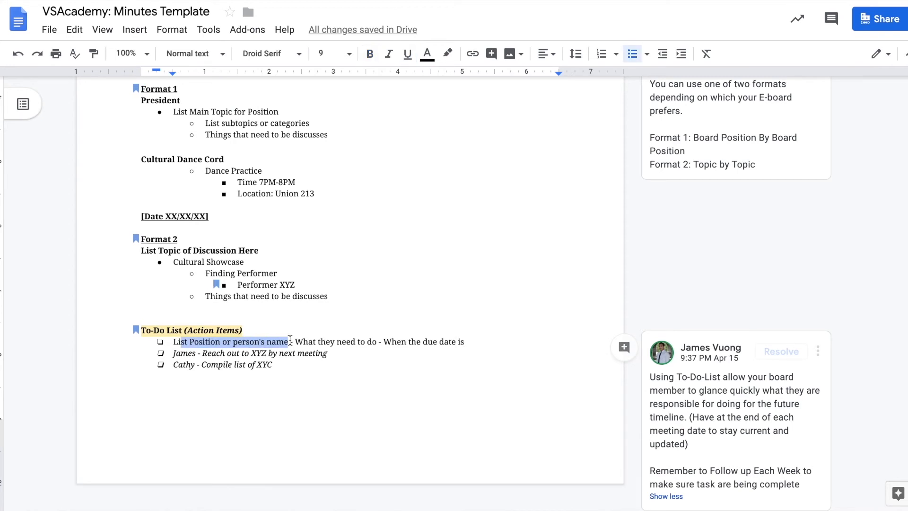
Step: Append ", Also finding music" to the second to-do item, after "Reach out to XYZ by next meeting"
click(330, 353)
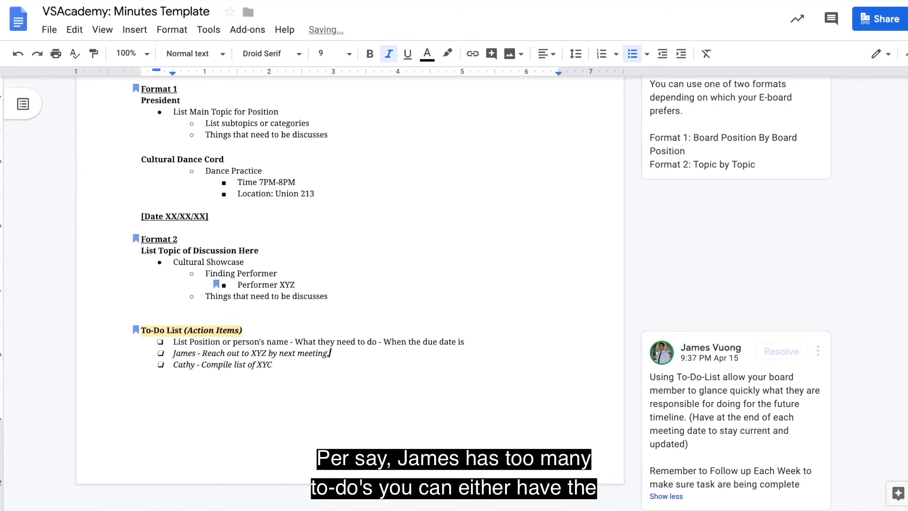
text(, Als)
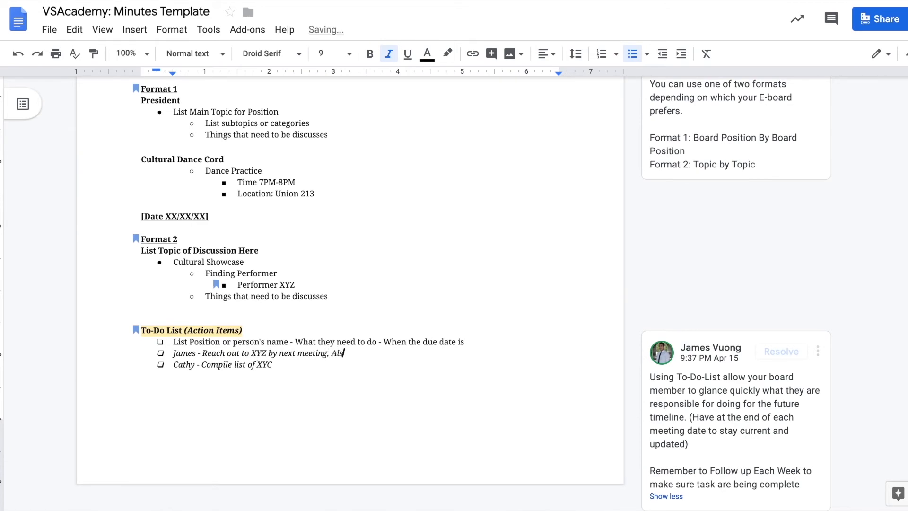
text(o )
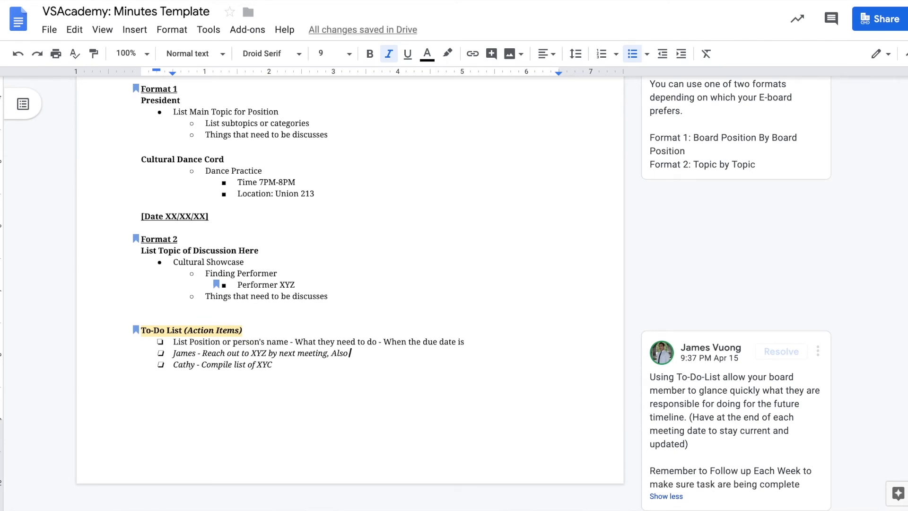
text(finding music)
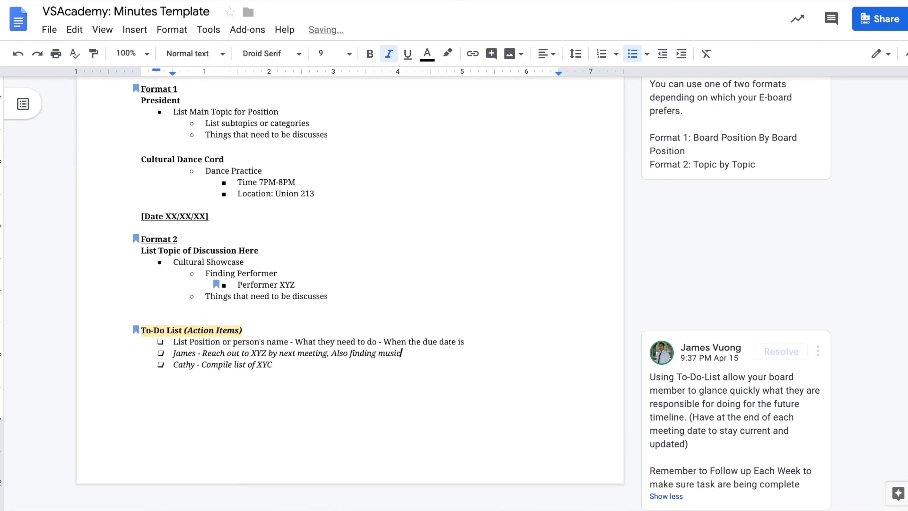
Step: Try splitting Also finding music into its own indented checkbox line beneath the second to-do item, without the comma
click(329, 352)
key(BackSpace)
key(Return)
key(Tab)
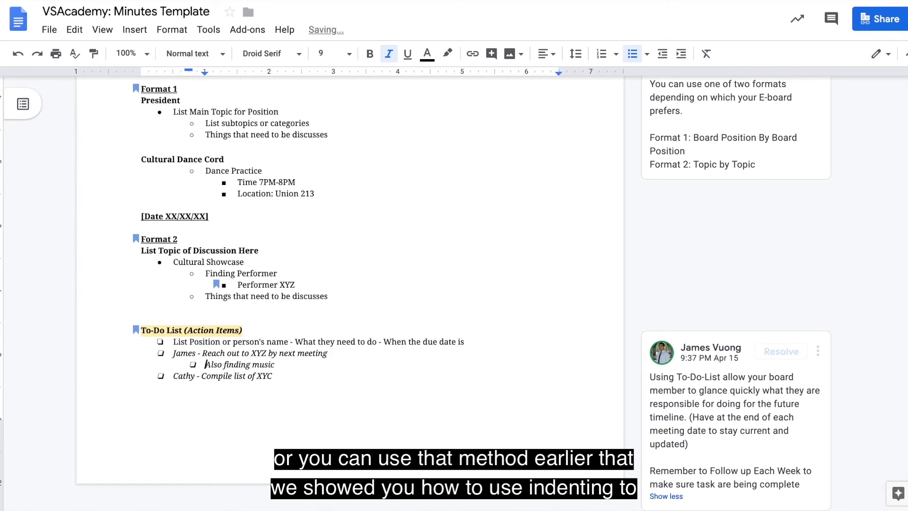
click(345, 370)
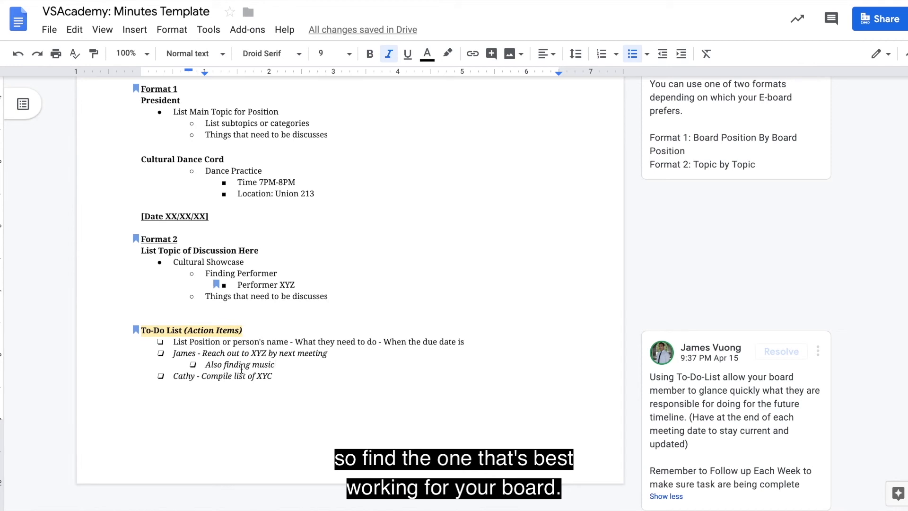
Step: Merge Also finding music back onto the second to-do item's line, after a comma
key(BackSpace)
key(BackSpace)
text(, Also finding music)
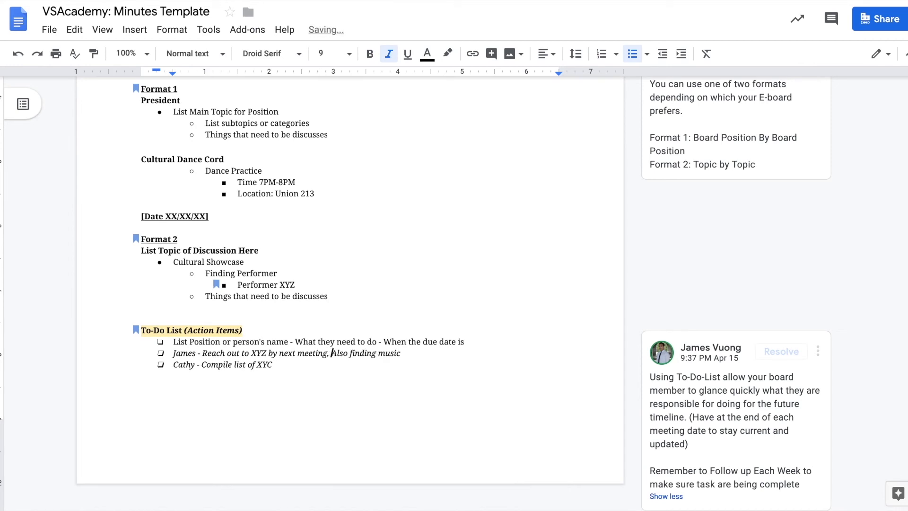
Step: Insert a link to the Performer XYZ bookmark before "Reach out to XYZ by next meeting" in the second to-do item
click(203, 353)
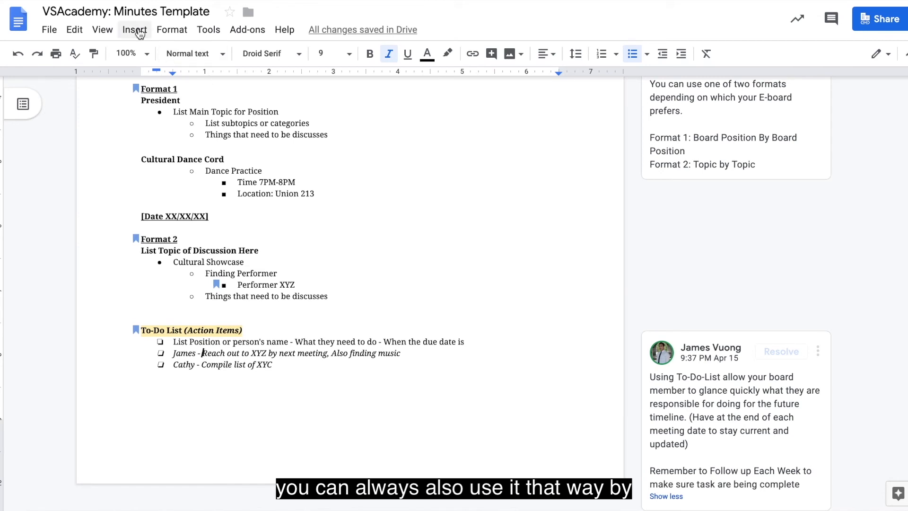
right_click(205, 352)
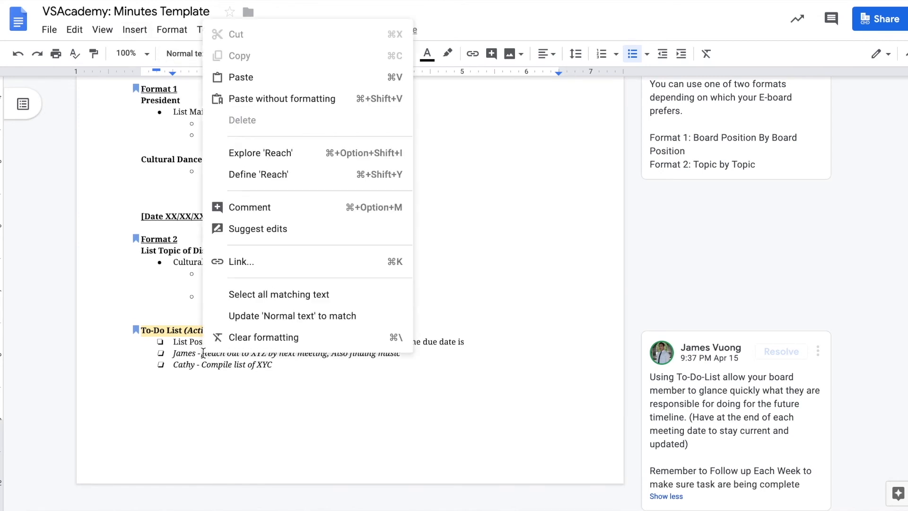
click(280, 262)
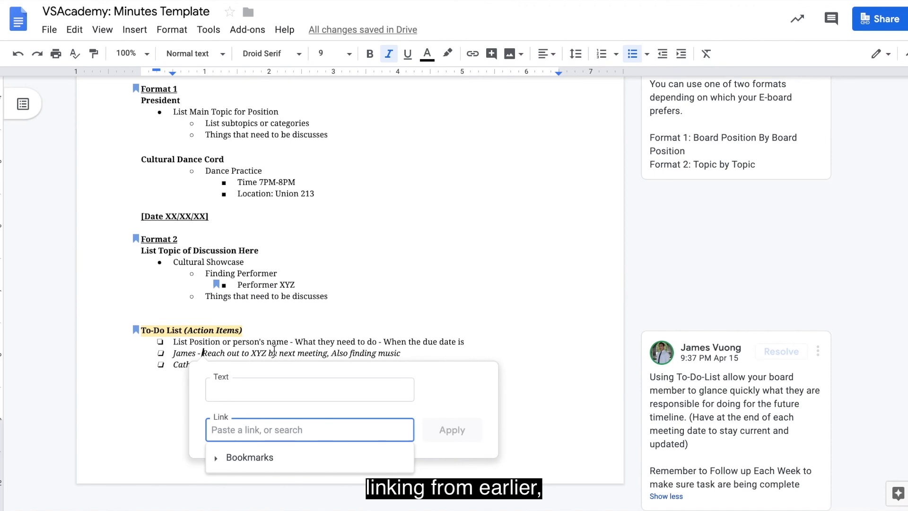
click(257, 458)
scroll(303, 371, down, 2)
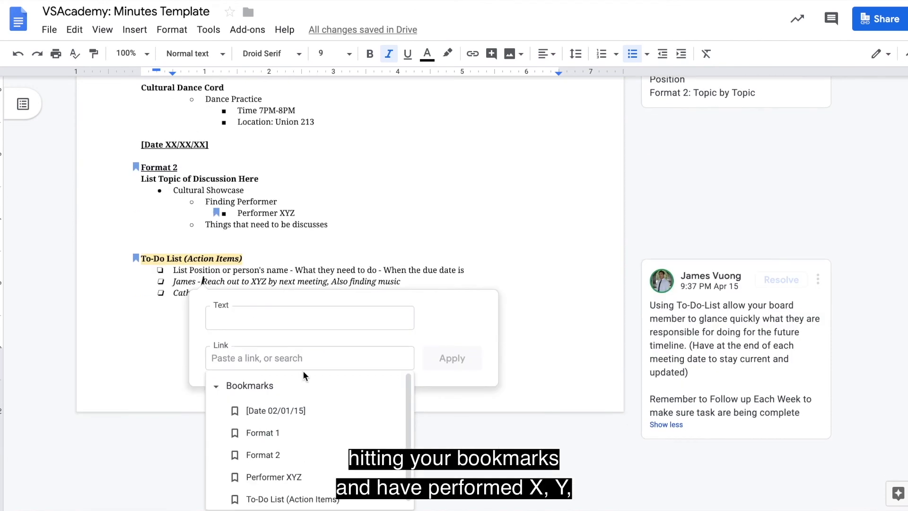
click(299, 474)
click(459, 432)
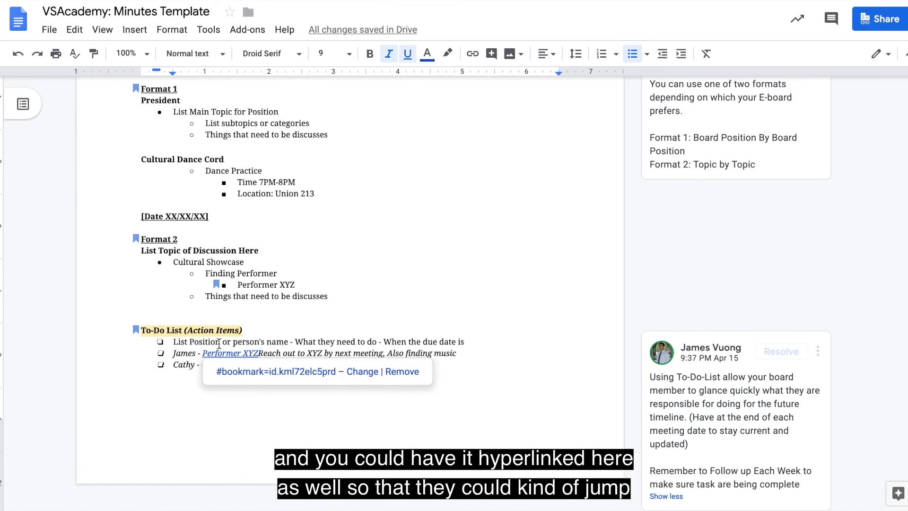
Step: Follow the Performer XYZ link to its bookmark and delete the linked text from the second to-do item
click(242, 354)
click(243, 372)
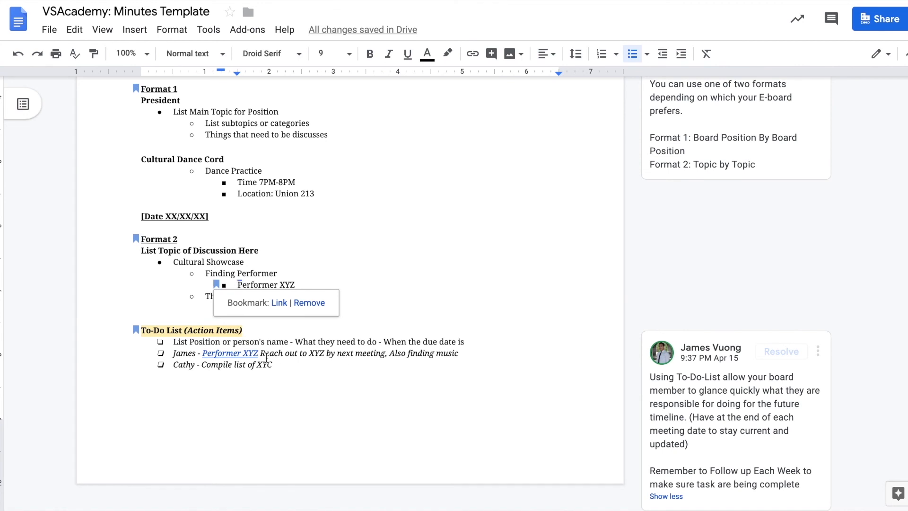
drag(259, 353, 218, 349)
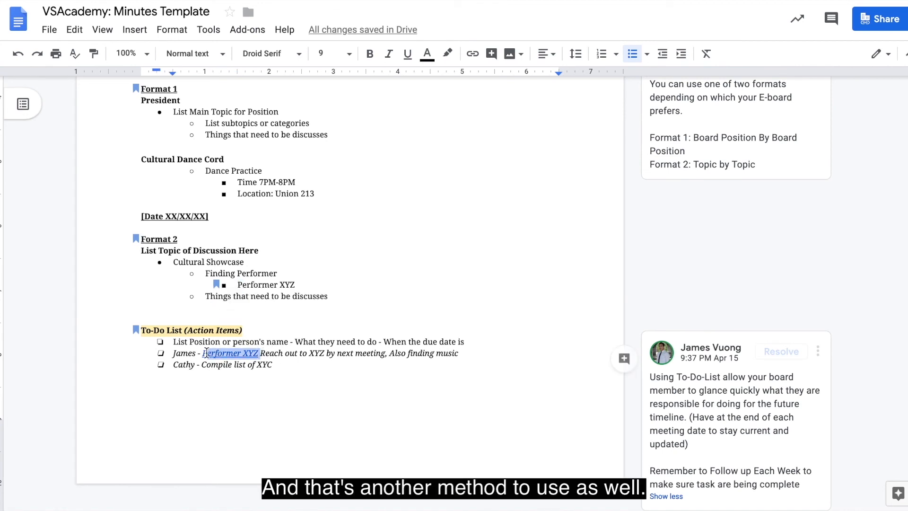
key(BackSpace)
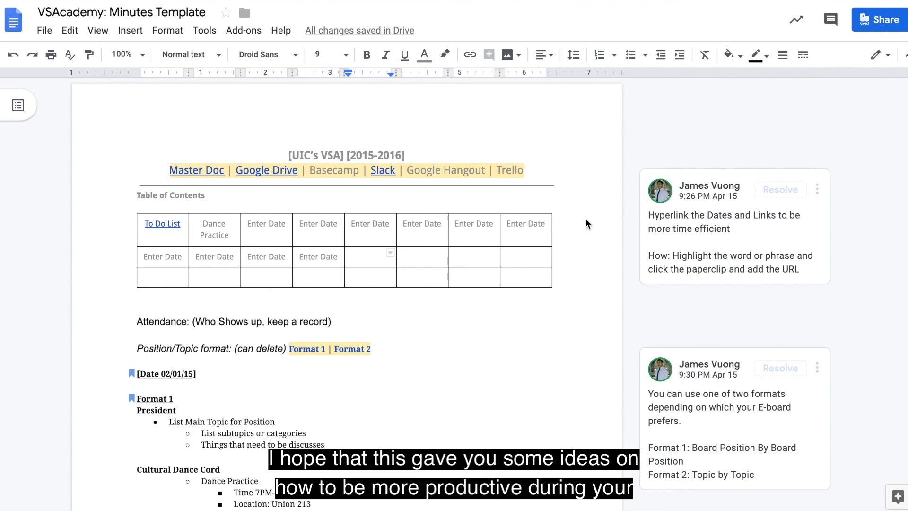
scroll(586, 220, down, 5)
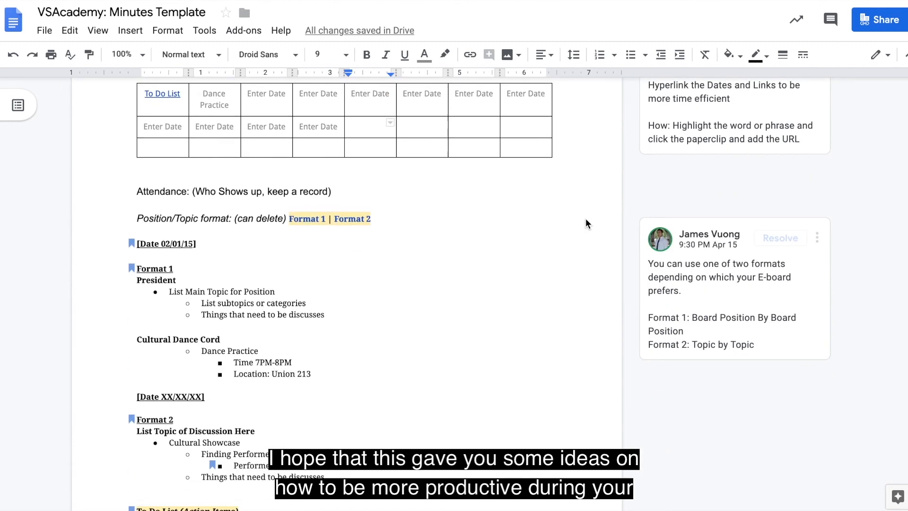
scroll(586, 219, down, 1)
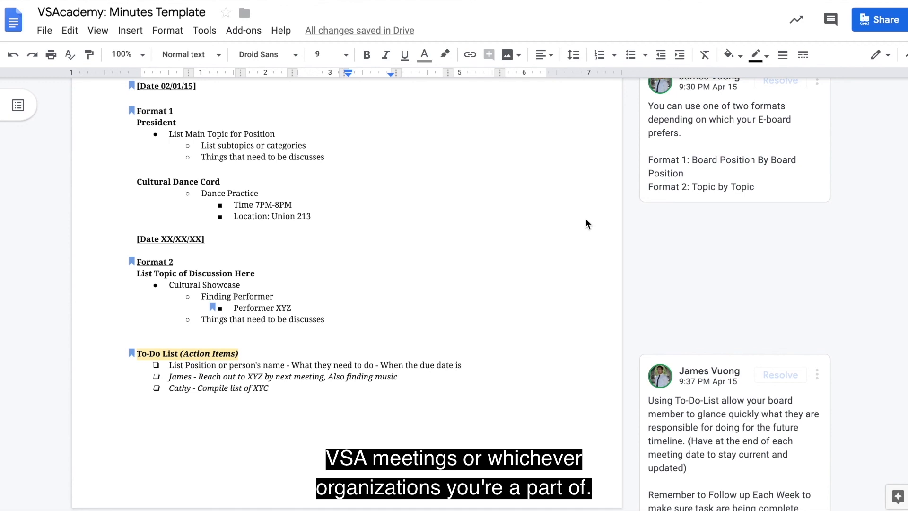
scroll(585, 219, up, 6)
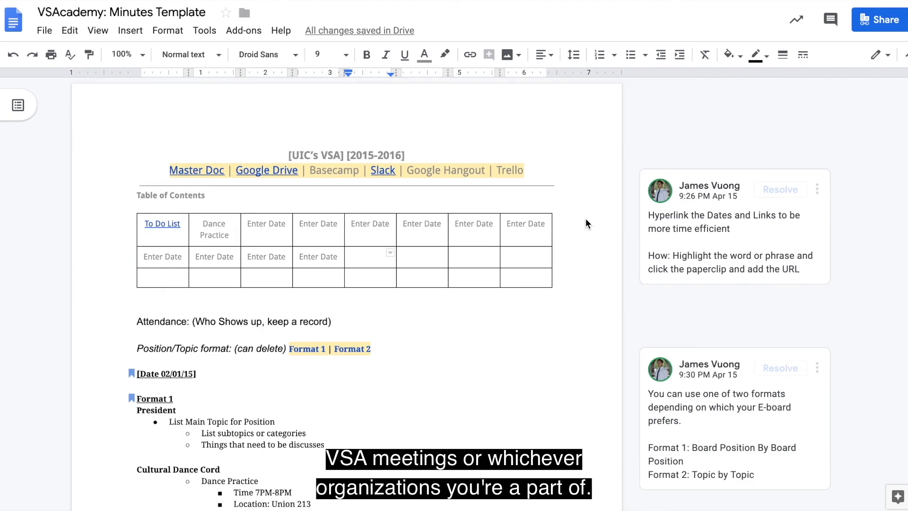